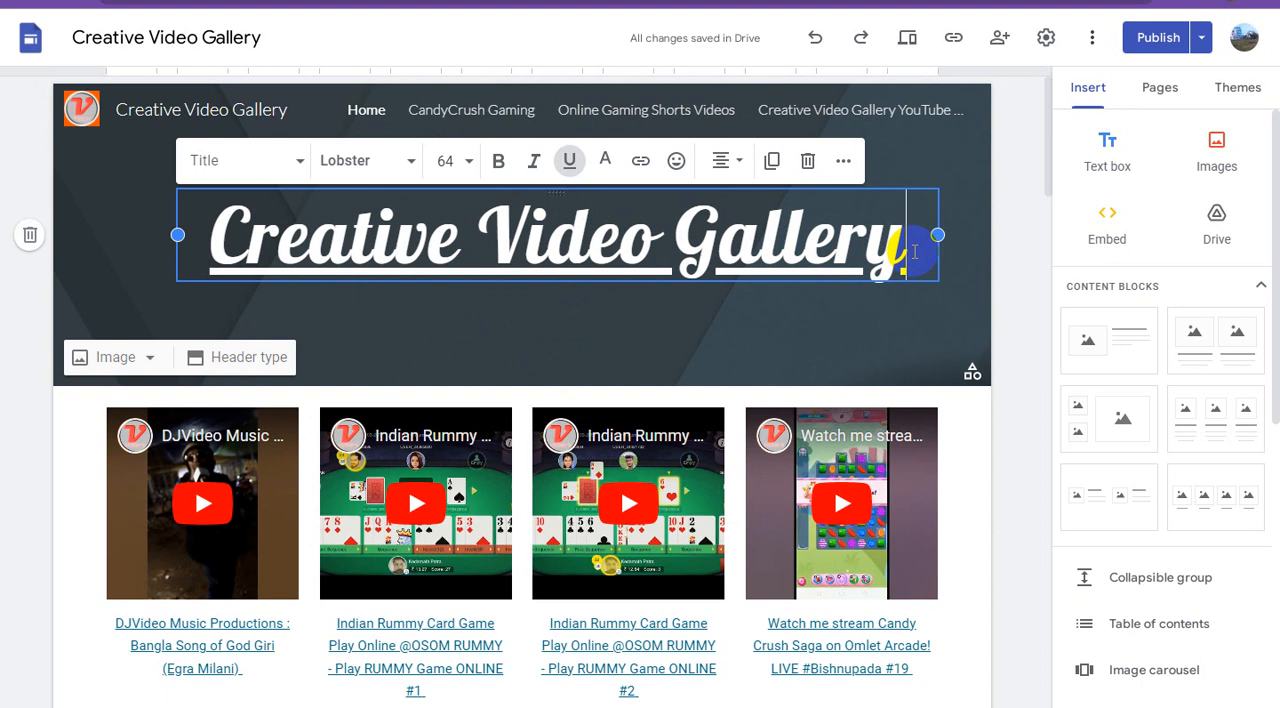
# Add two new lines below the header title and centre-align the last one.
pyautogui.press('Return')
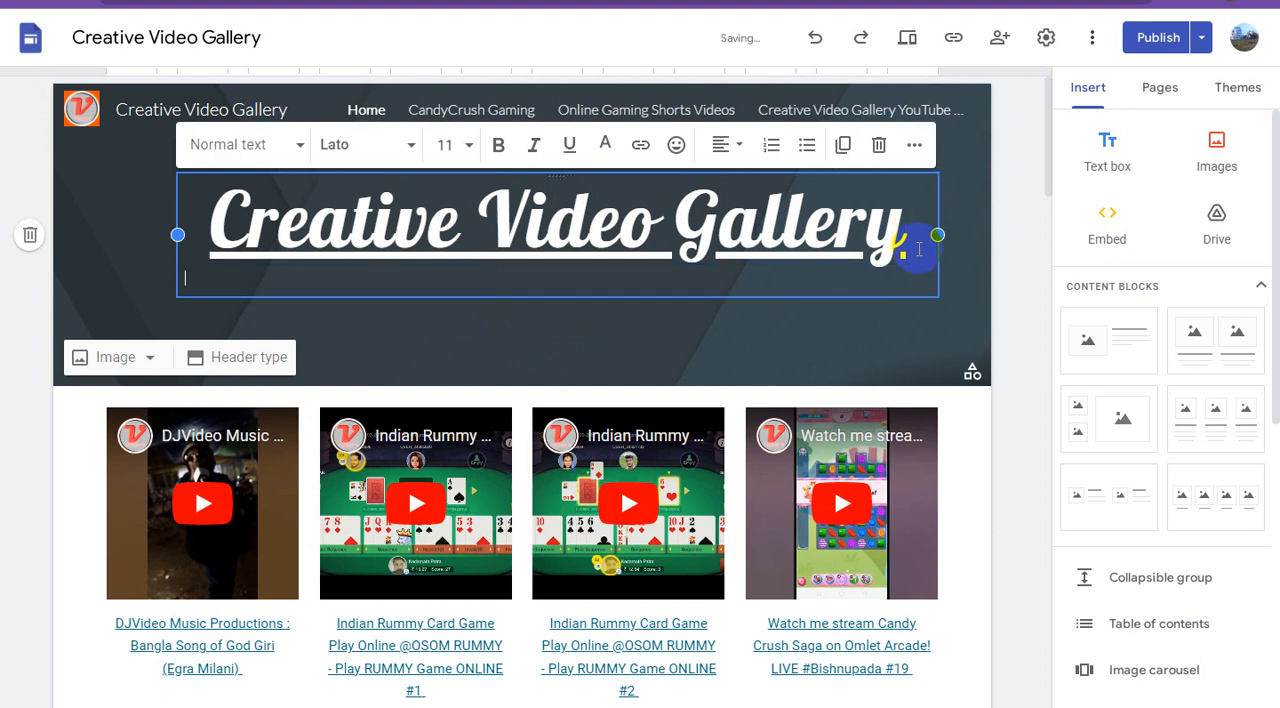
pyautogui.press('Return')
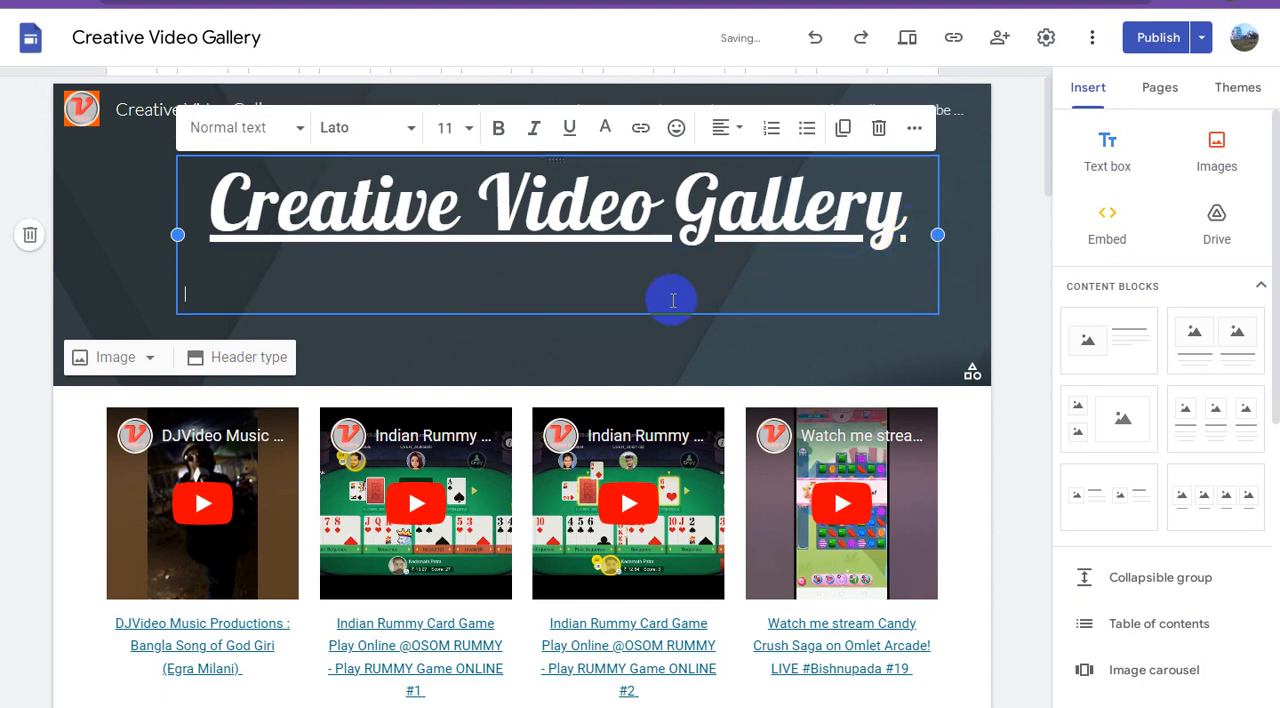
pyautogui.click(737, 127)
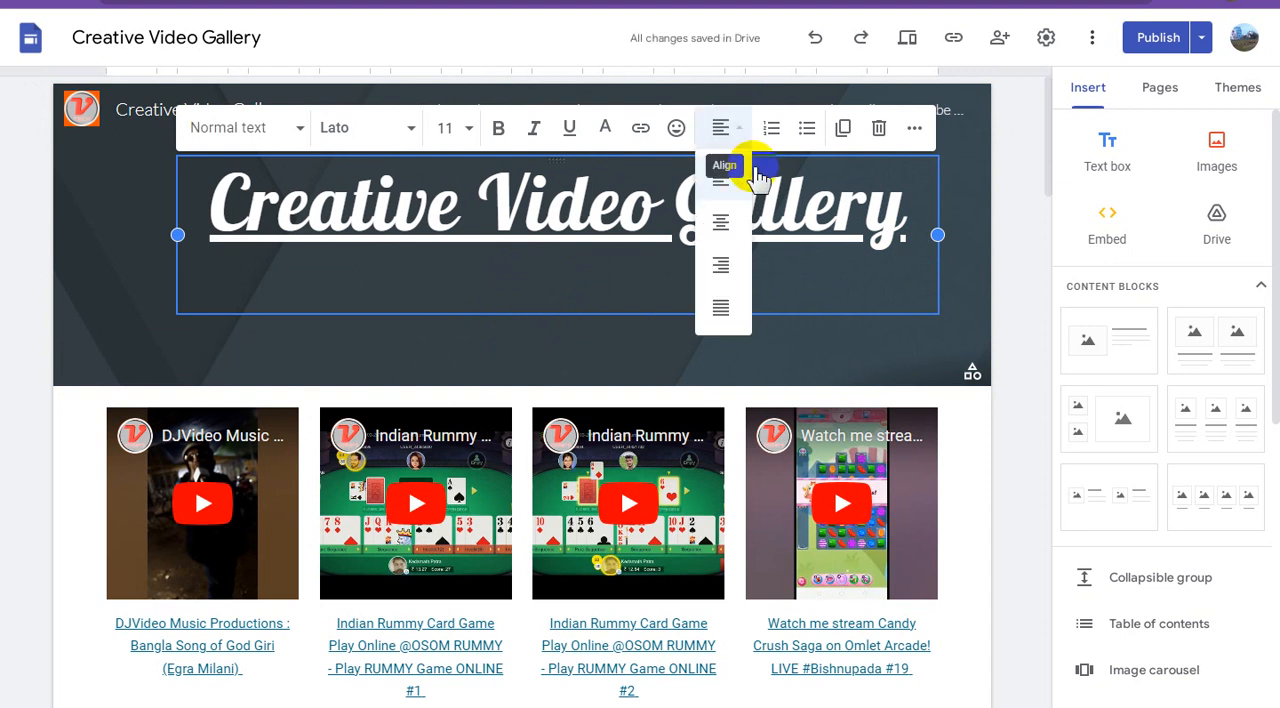
pyautogui.click(724, 224)
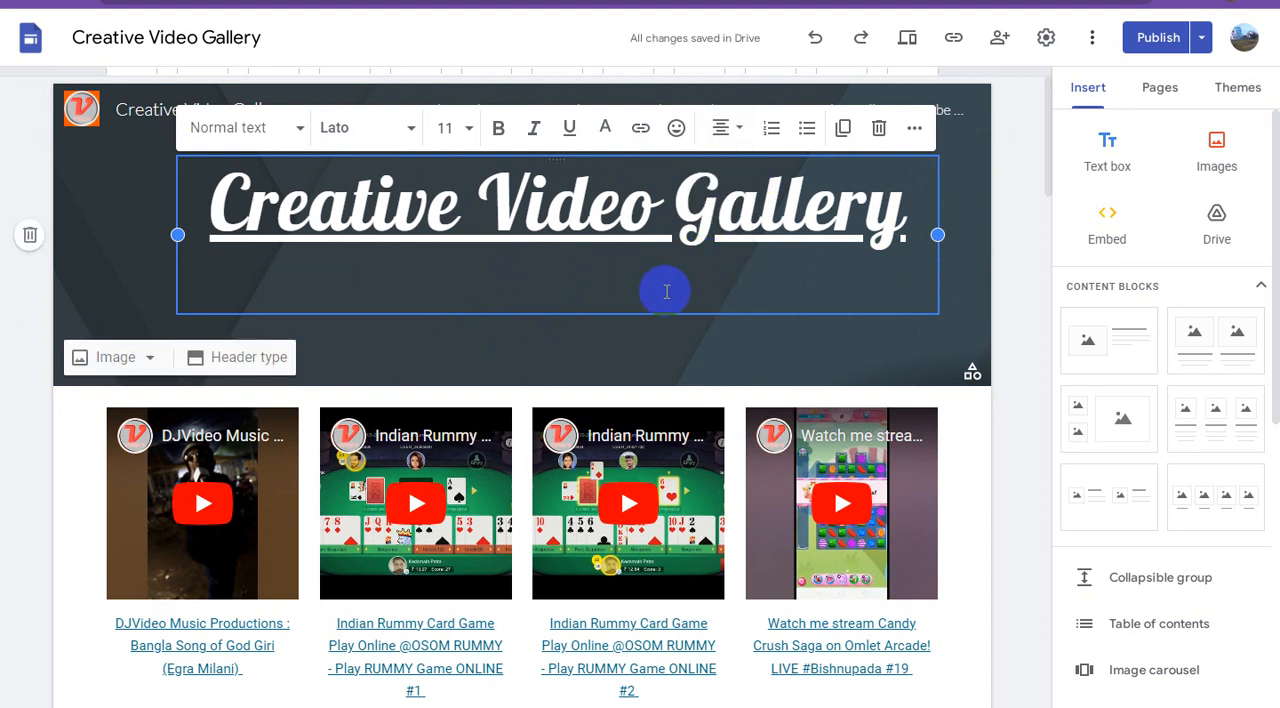
# Enter "#FREE!!! JOIN ON INDIAN REFERRAL PROGRAMME (MAKE MONEY ONLINE)" as a tagline under the header title.
pyautogui.write('#FR')
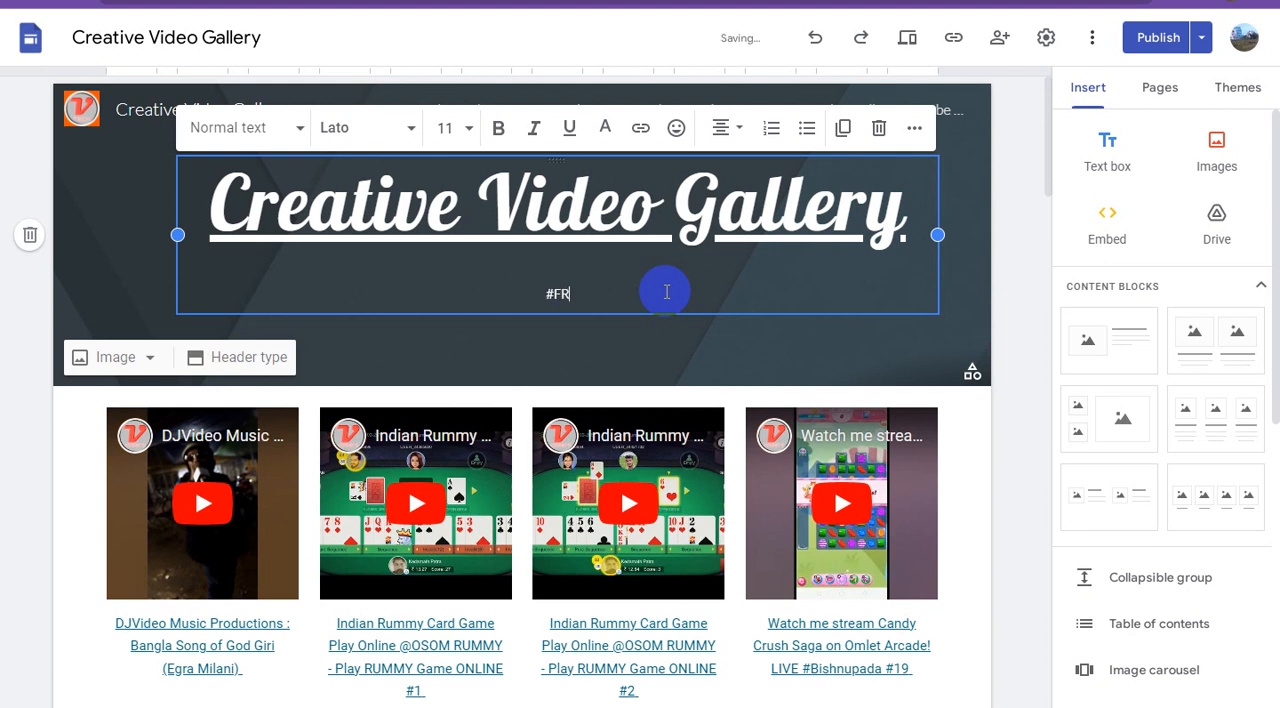
pyautogui.write('EE!!! JOIN ON')
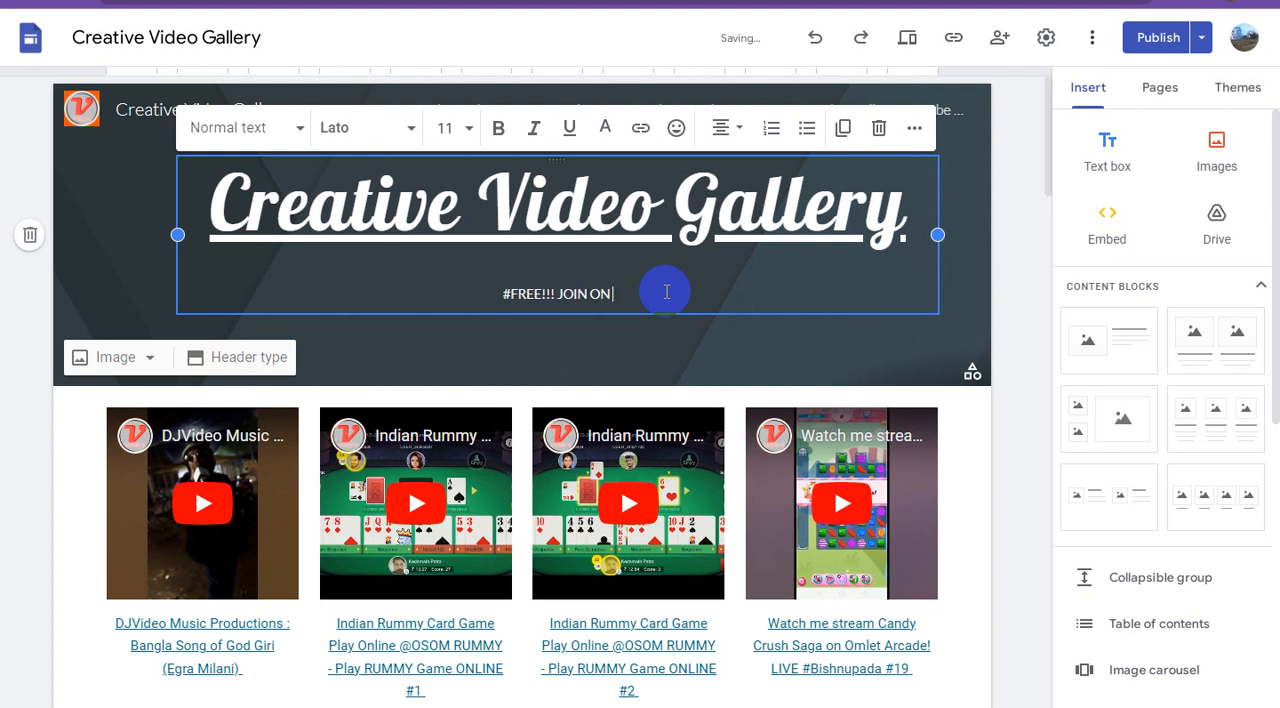
pyautogui.write(' INDIAN R')
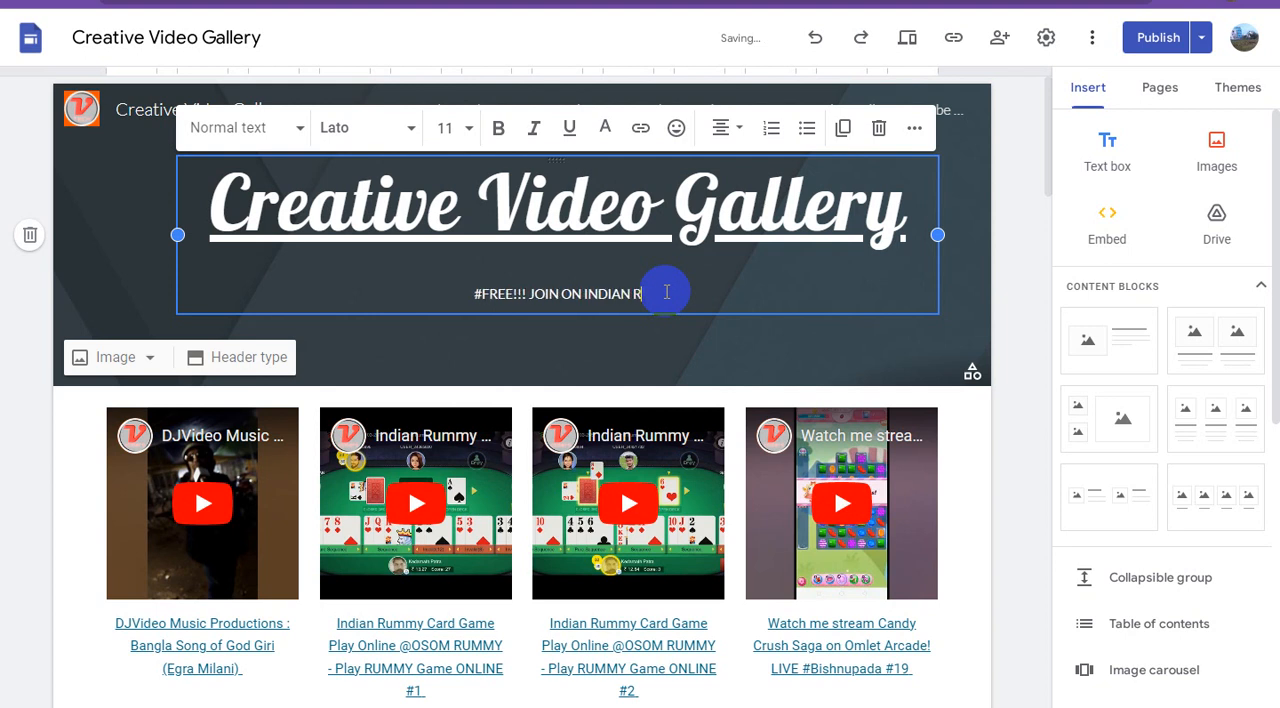
pyautogui.write('EFERRAL')
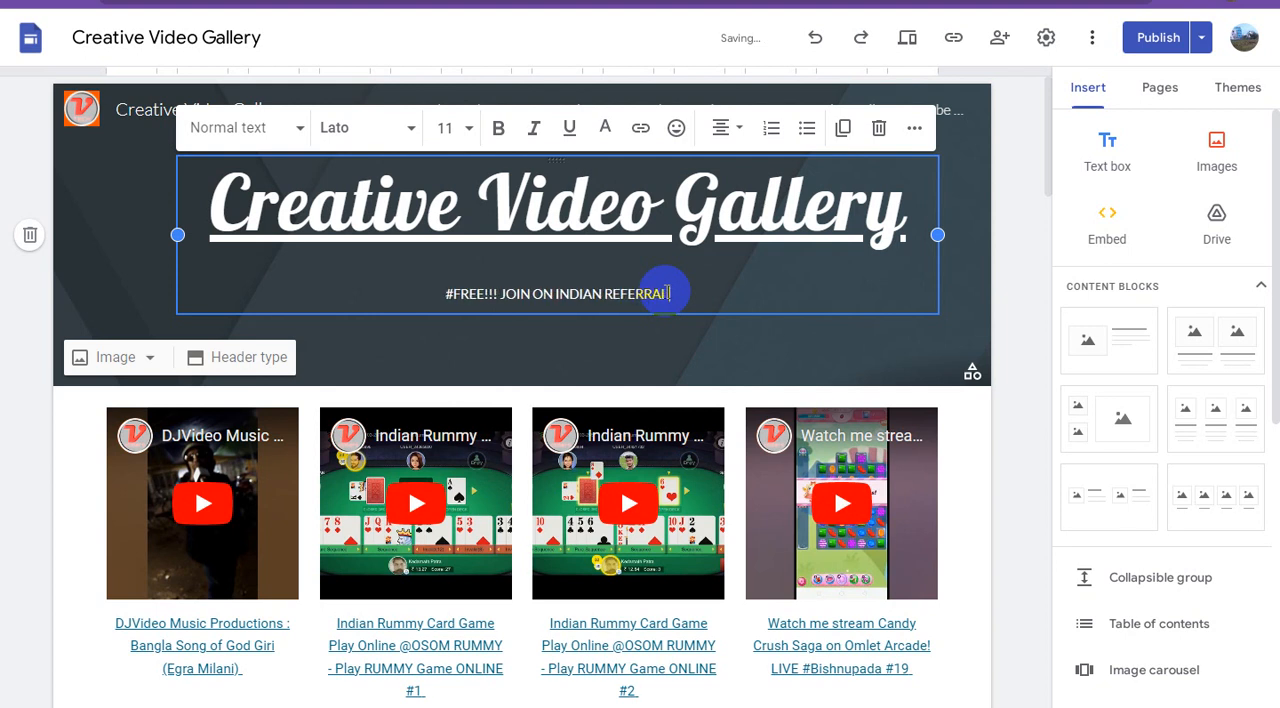
pyautogui.write(' PROGRAMME')
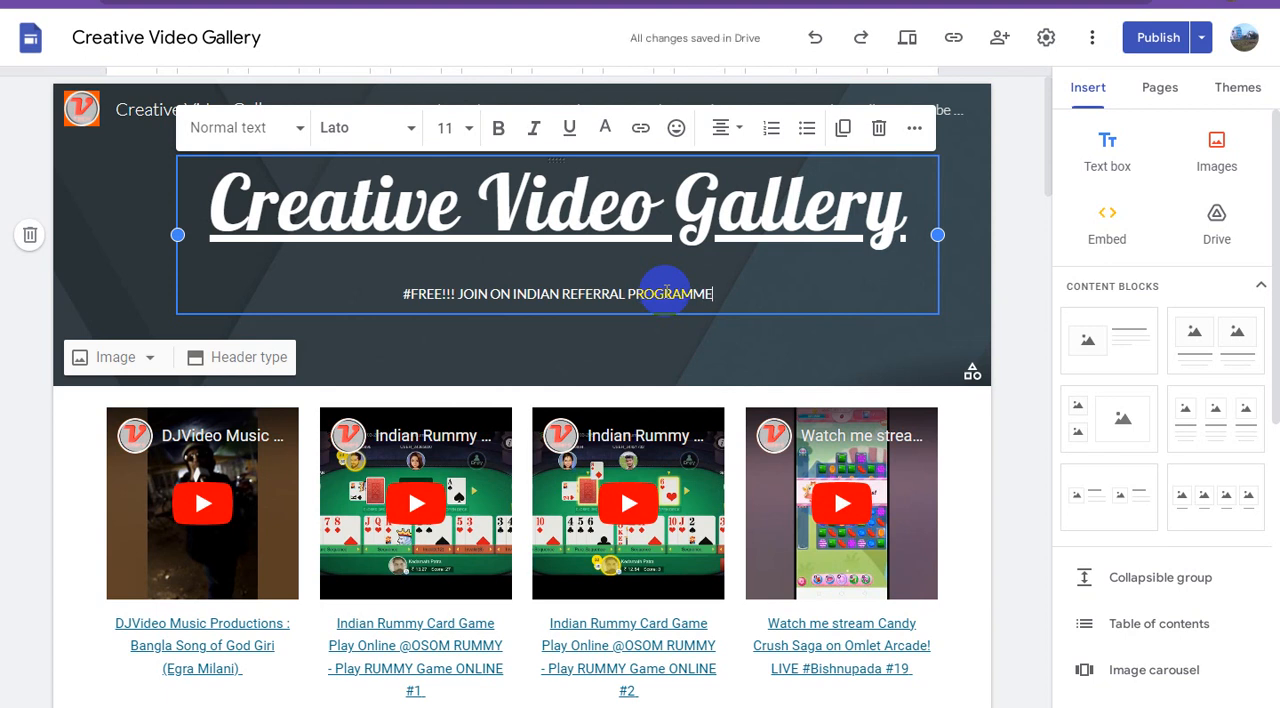
pyautogui.write('()')
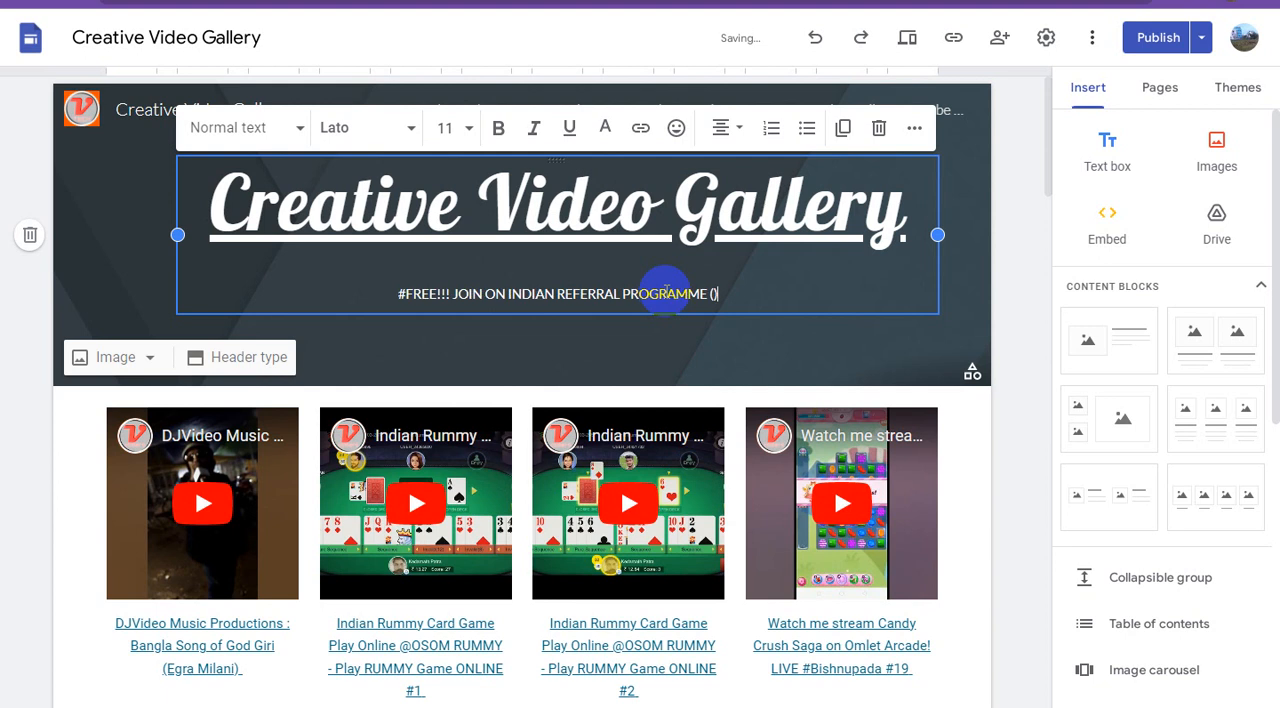
pyautogui.write('MAKE')
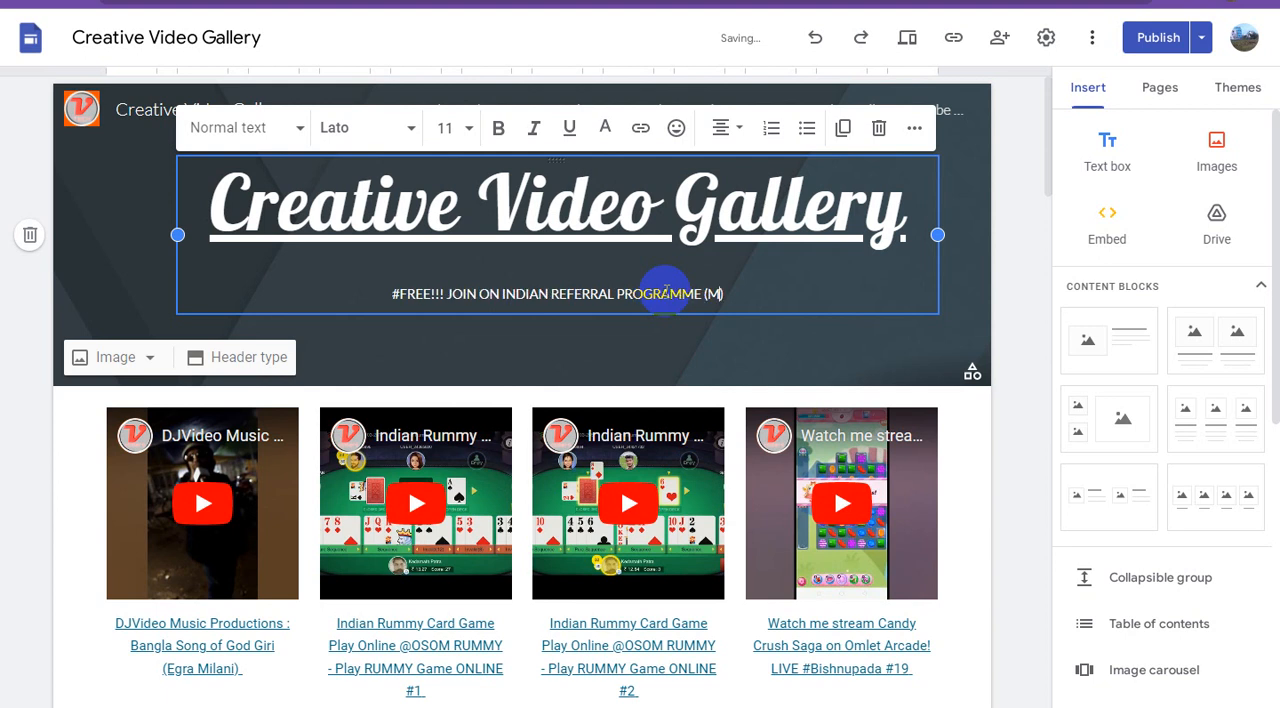
pyautogui.write(' MONEY ONLIN')
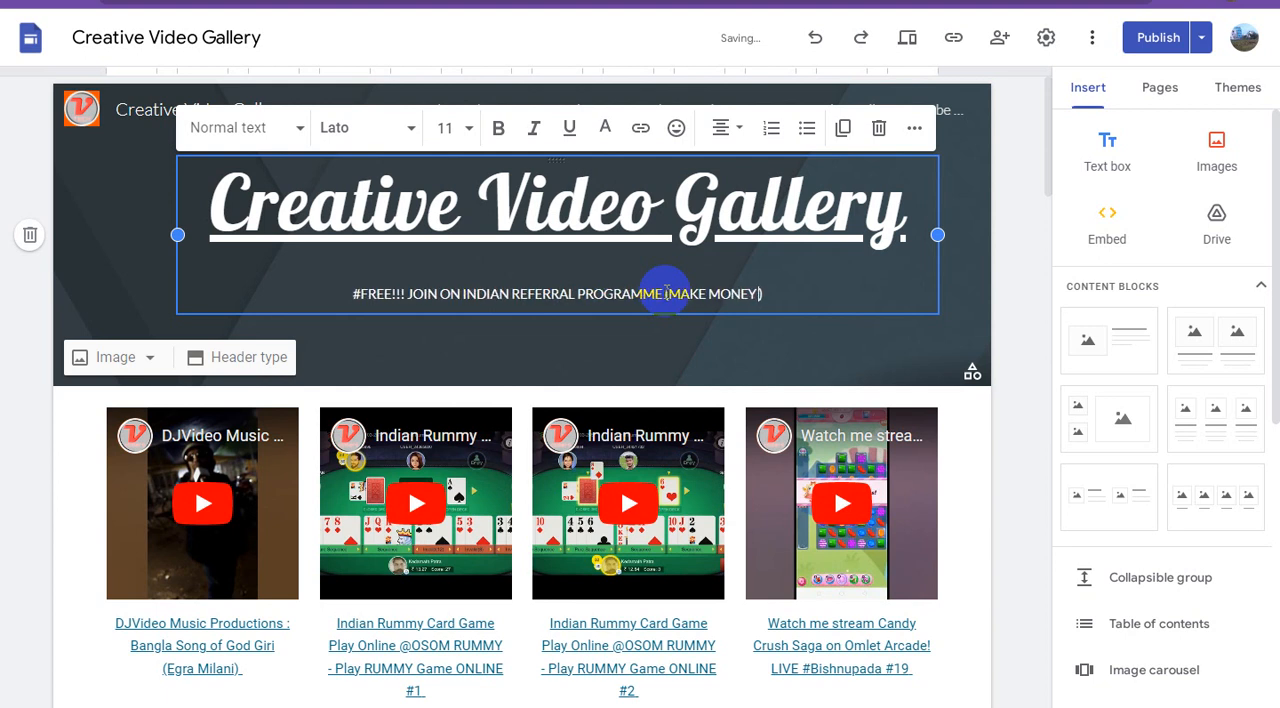
pyautogui.write('E')
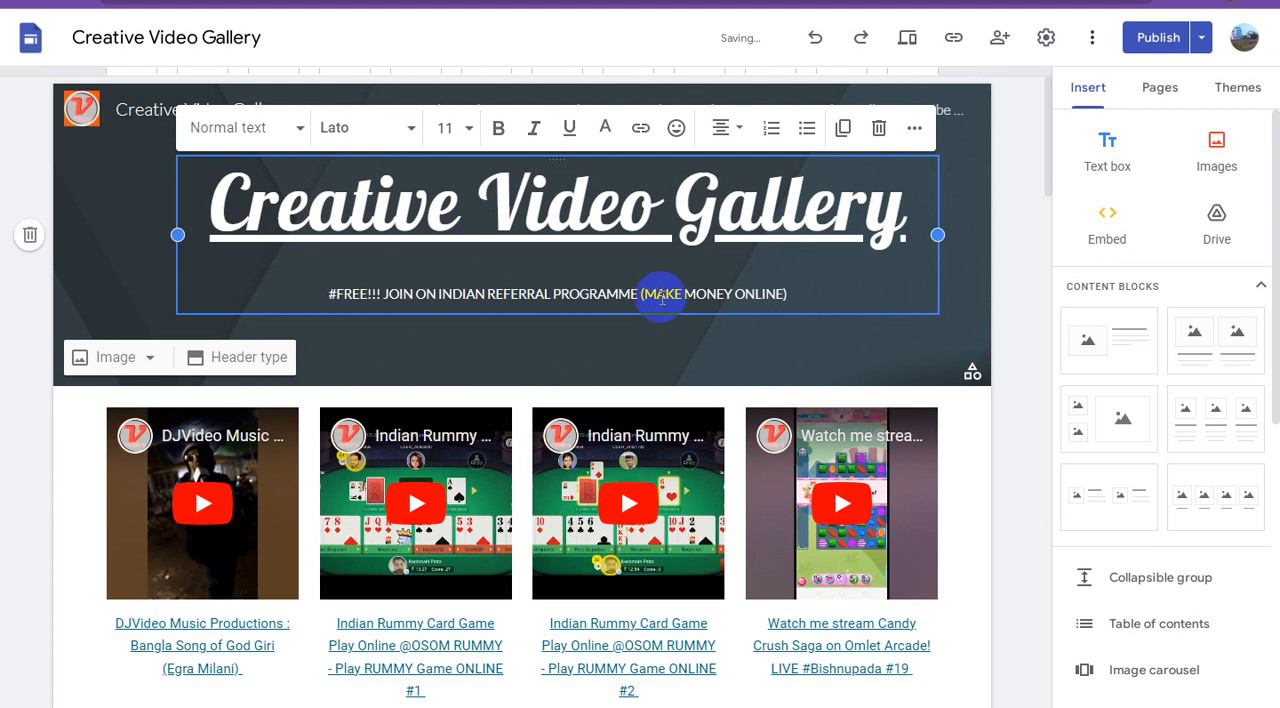
# Make the whole referral programme tagline bold and set its font size to 24.
pyautogui.tripleClick(720, 288)
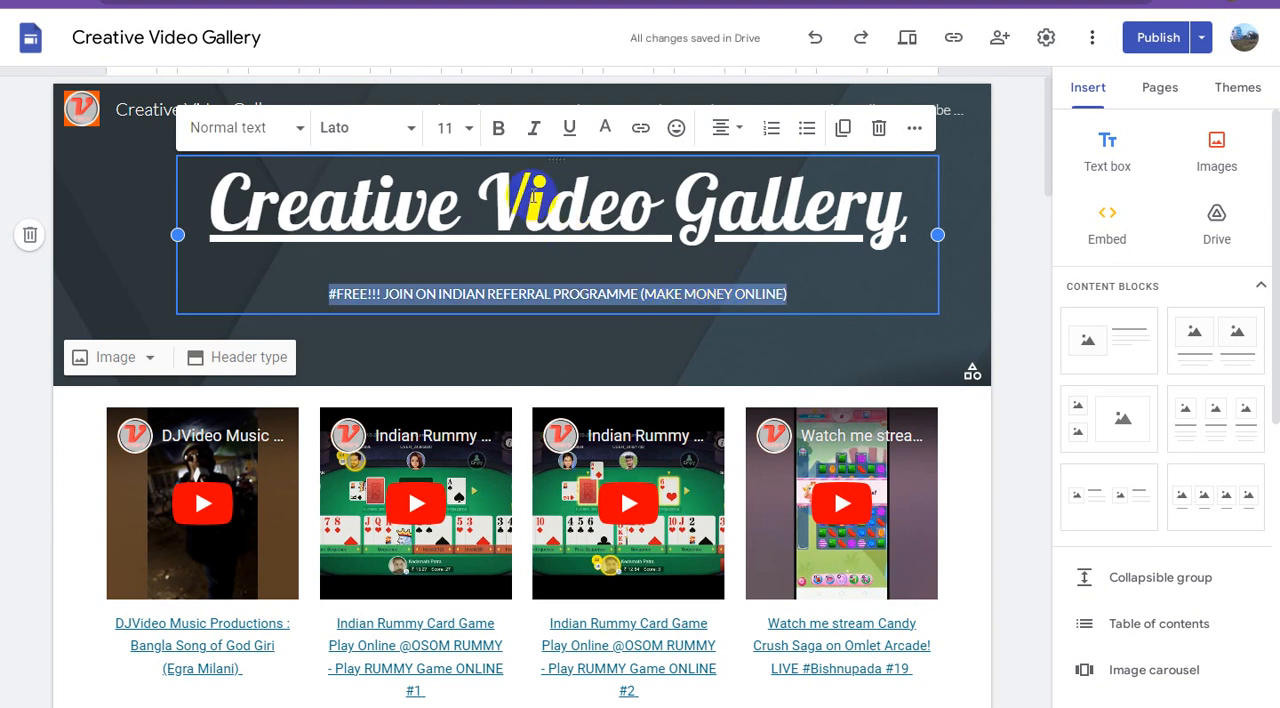
pyautogui.click(503, 133)
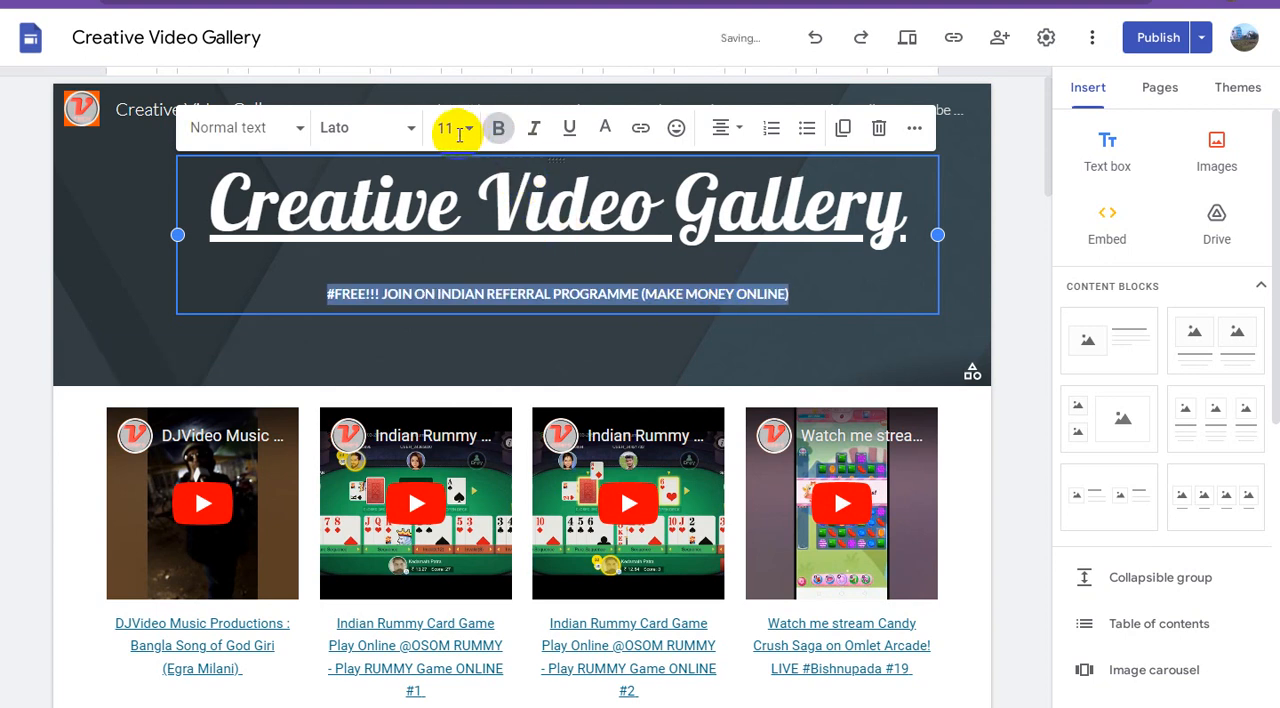
pyautogui.click(472, 131)
pyautogui.click(469, 130)
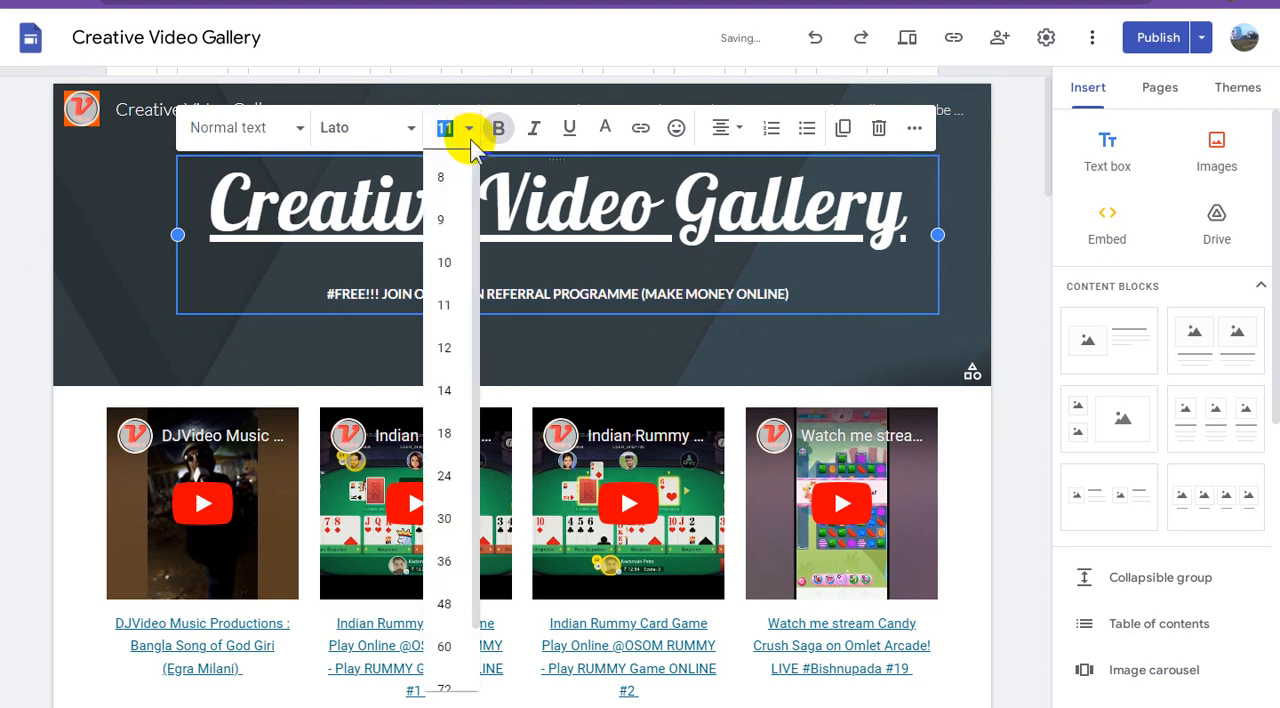
pyautogui.click(445, 477)
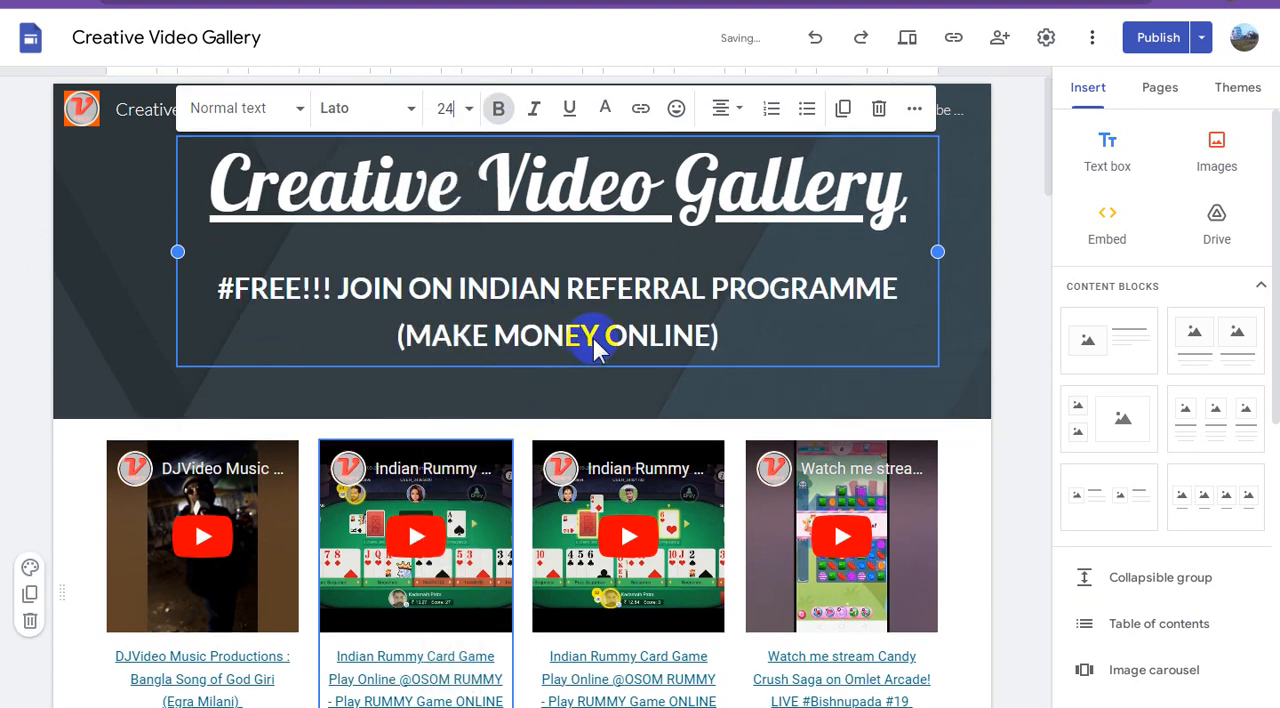
# Change the text colour of the whole referral programme tagline to yellow.
pyautogui.click(628, 334)
pyautogui.moveTo(722, 336); pyautogui.dragTo(203, 291)
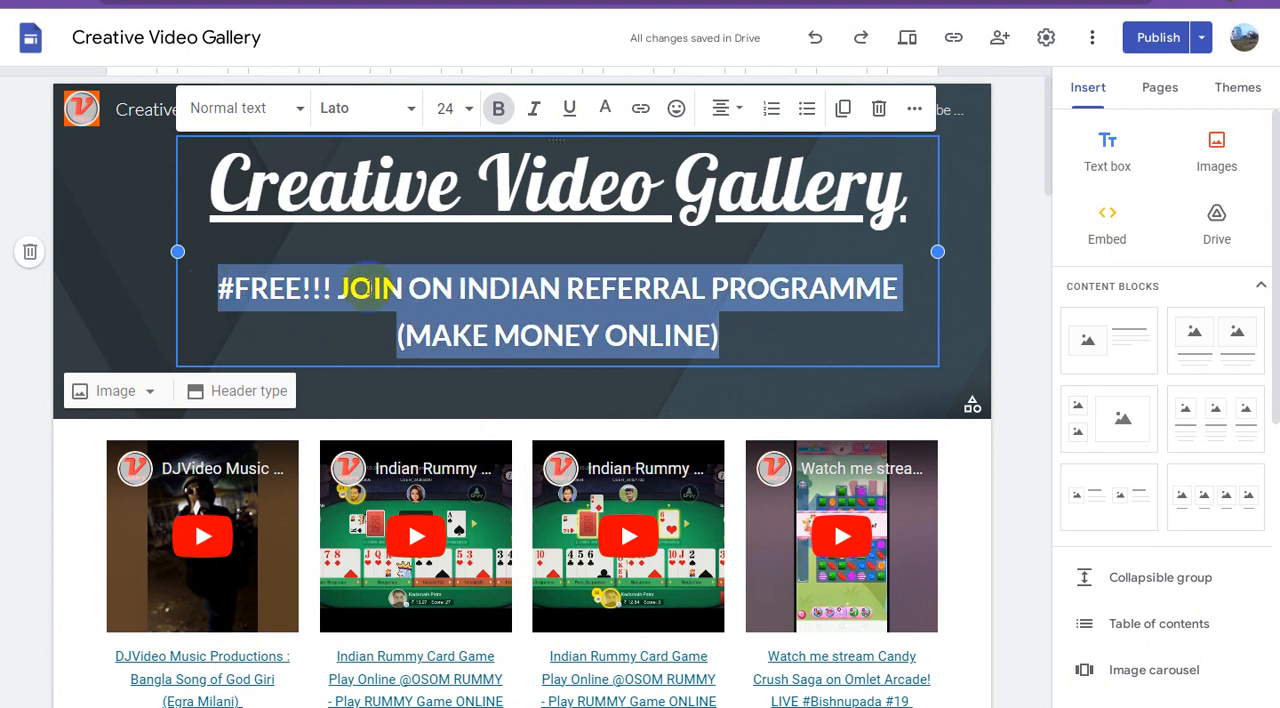
pyautogui.click(605, 110)
pyautogui.click(630, 178)
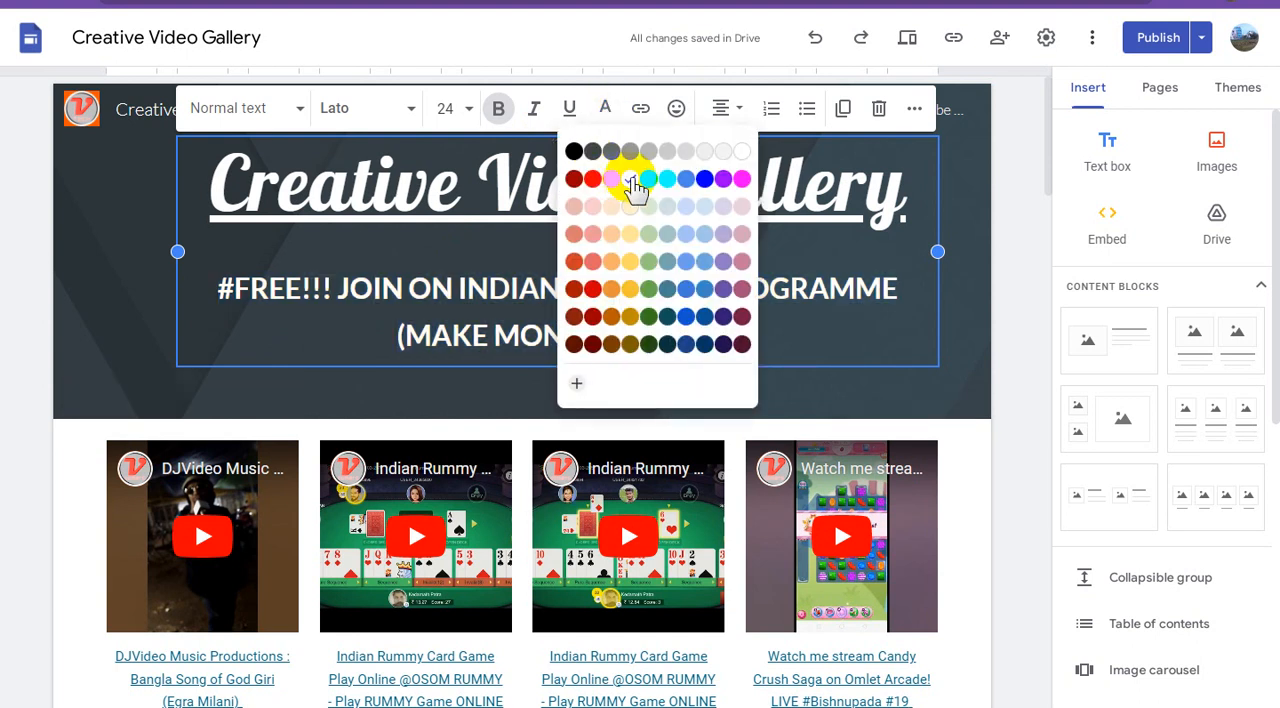
pyautogui.click(580, 298)
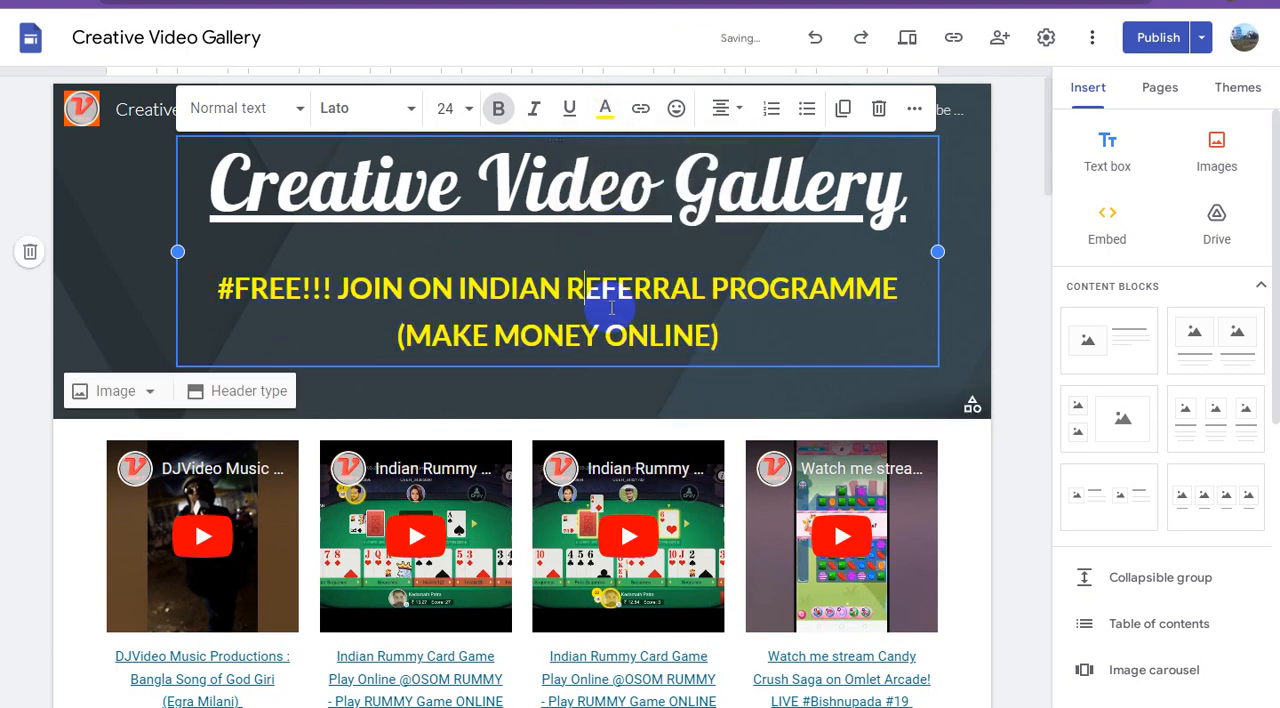
# Link the whole tagline to the copied site address ending in view/indianreferralprogramme/home.
pyautogui.moveTo(729, 337); pyautogui.dragTo(212, 290)
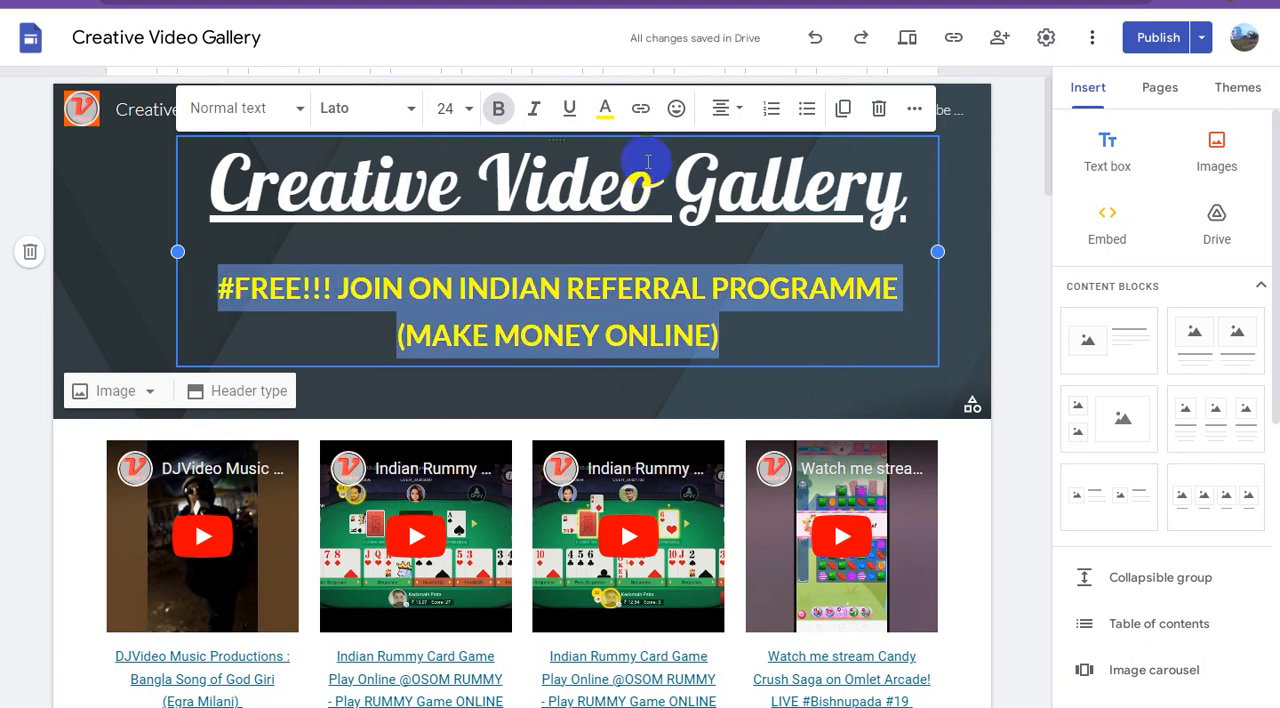
pyautogui.hotkey('ctrl', 'k')
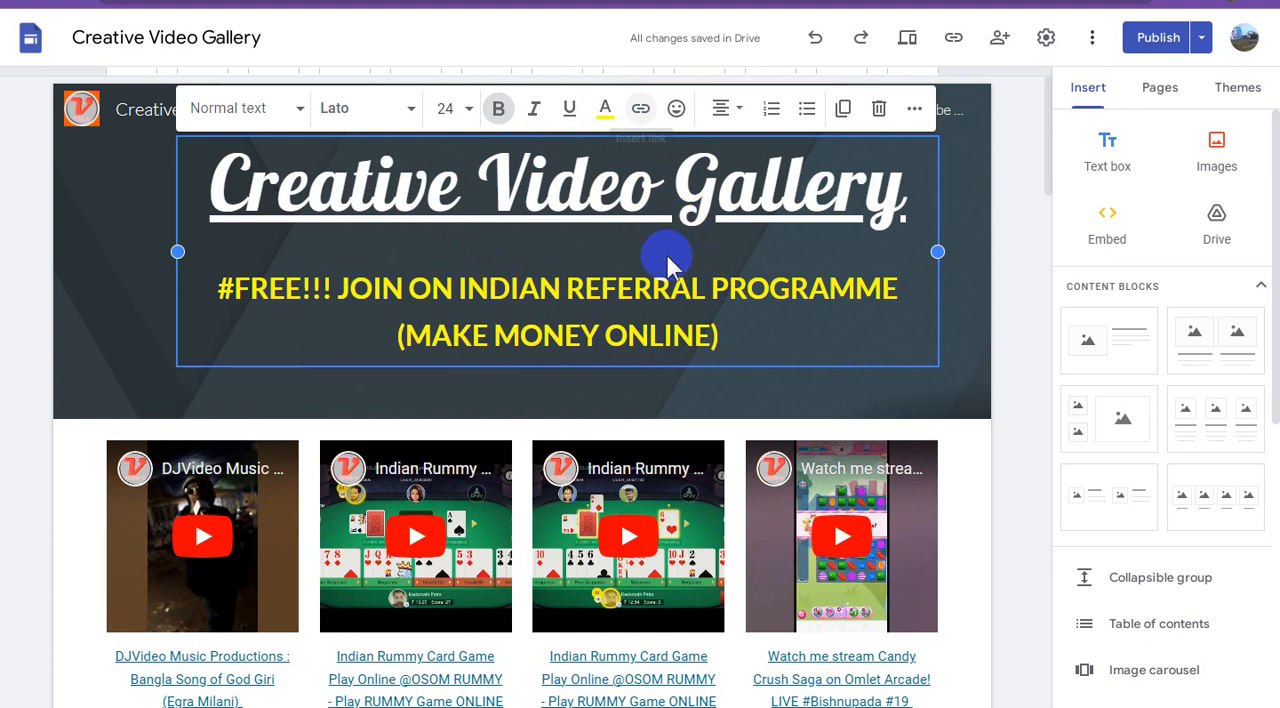
pyautogui.hotkey('ctrl', 'v')
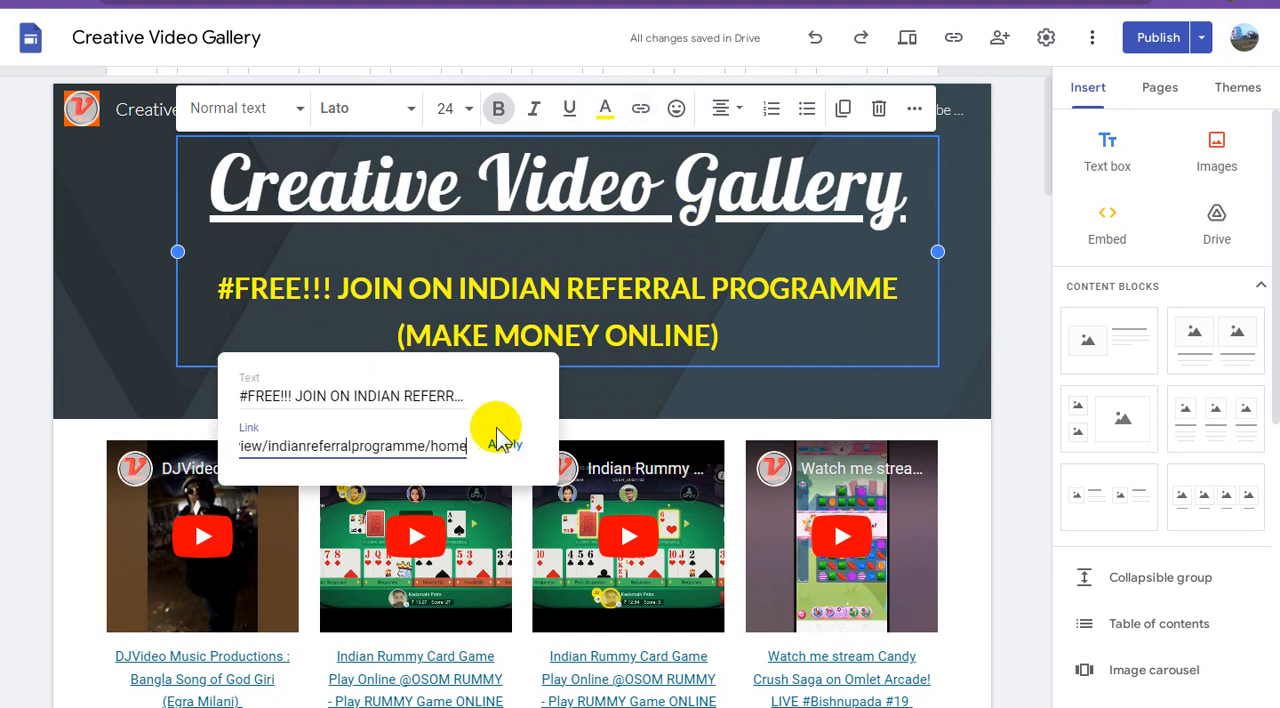
pyautogui.click(505, 443)
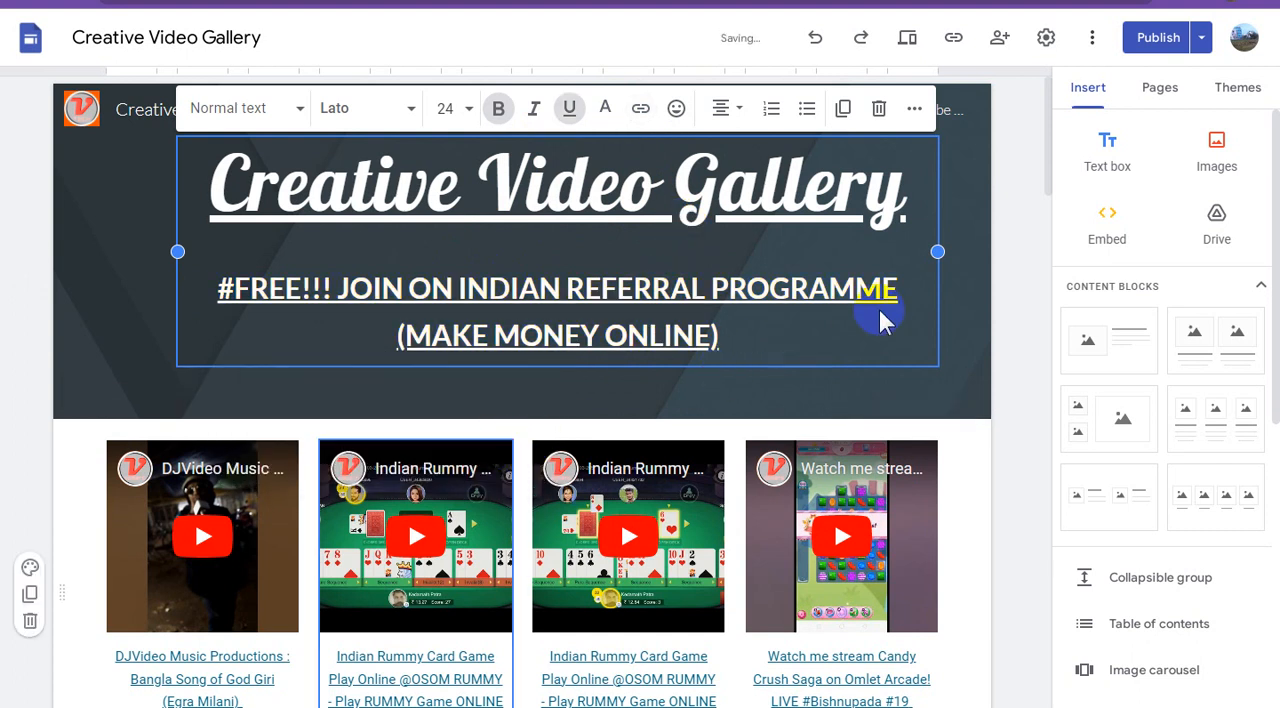
pyautogui.click(995, 265)
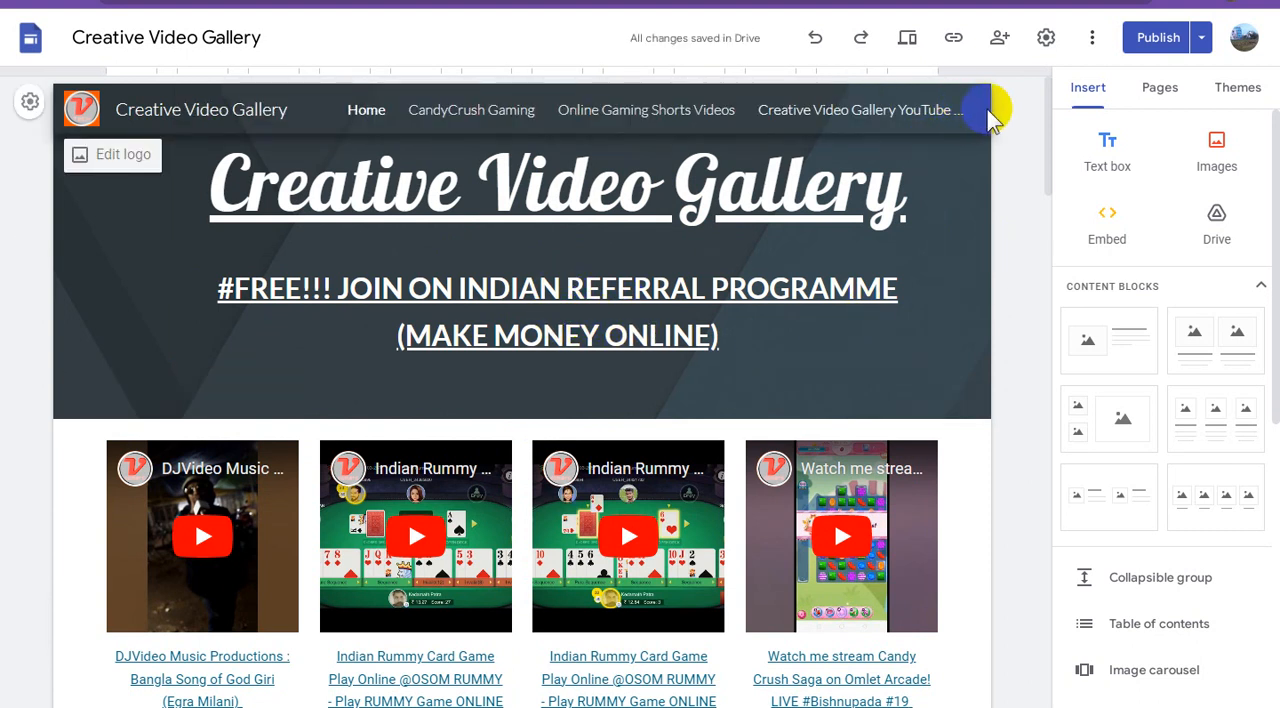
# Shorten the name of the last navigation link, the one to the YouTube playlist, to "Creative Video Gallery".
pyautogui.click(1155, 95)
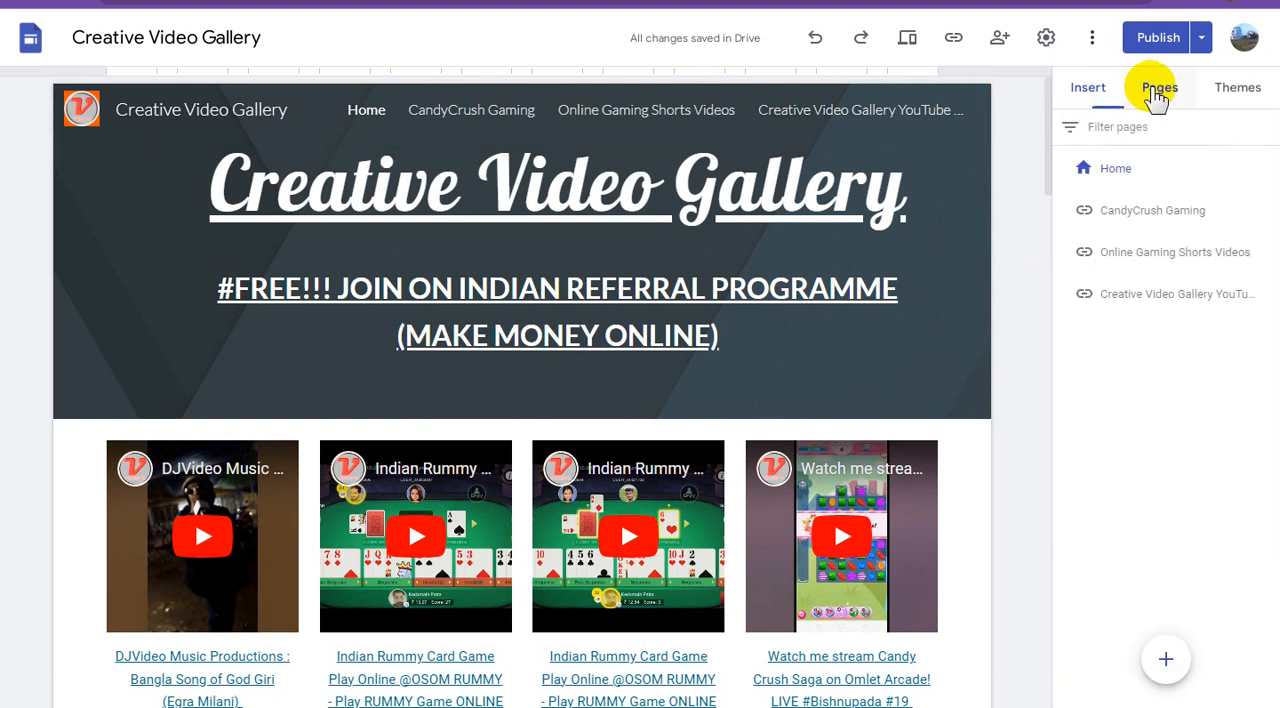
pyautogui.click(1266, 294)
pyautogui.click(1163, 312)
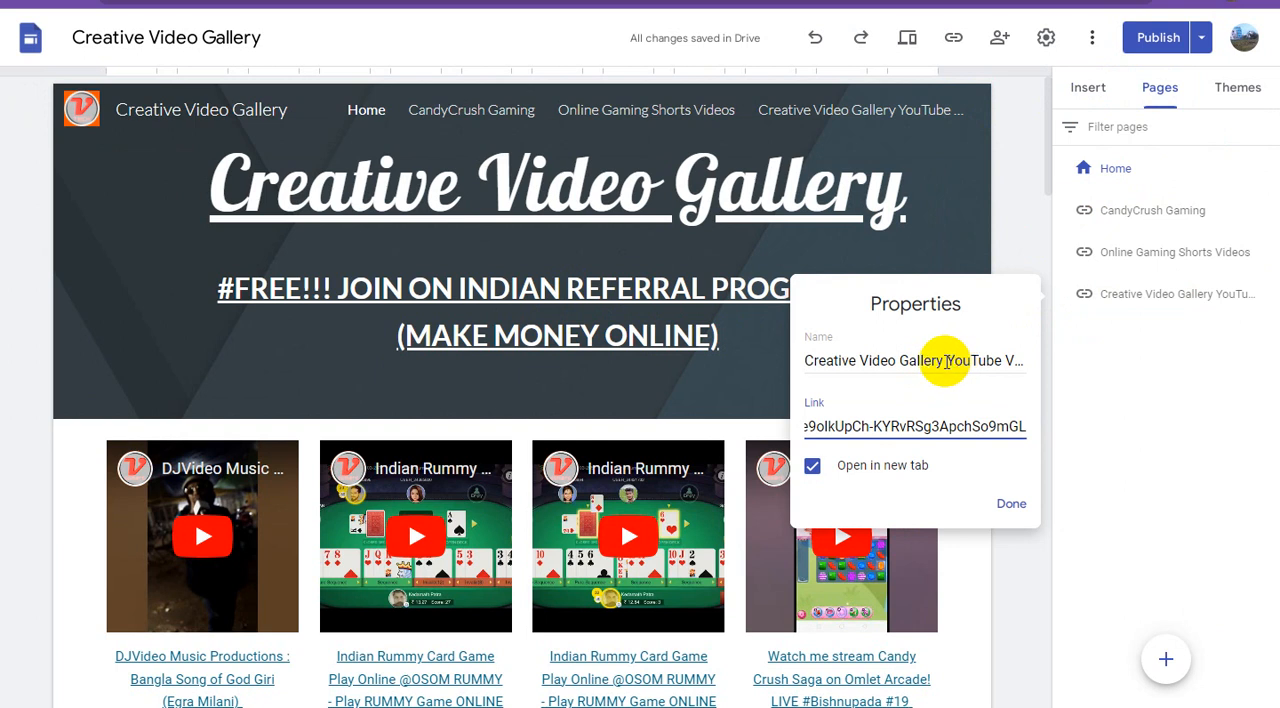
pyautogui.moveTo(940, 362); pyautogui.dragTo(1062, 372)
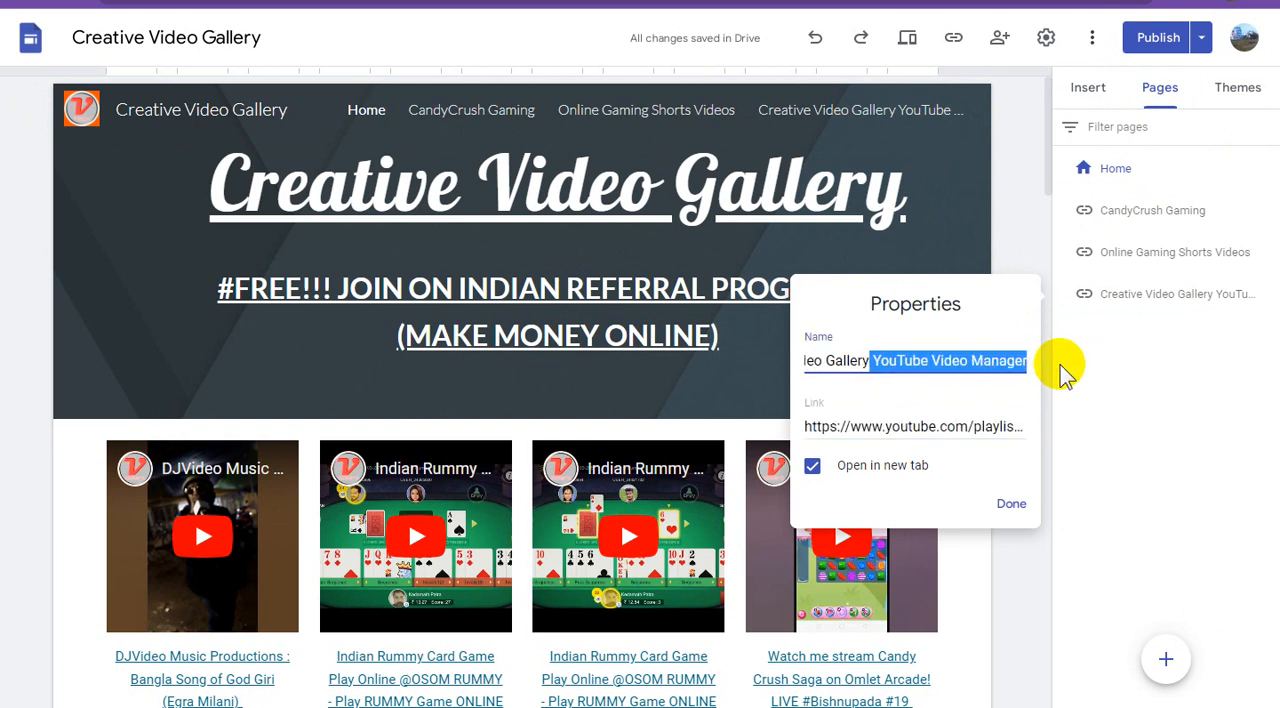
pyautogui.press('BackSpace')
pyautogui.click(1013, 503)
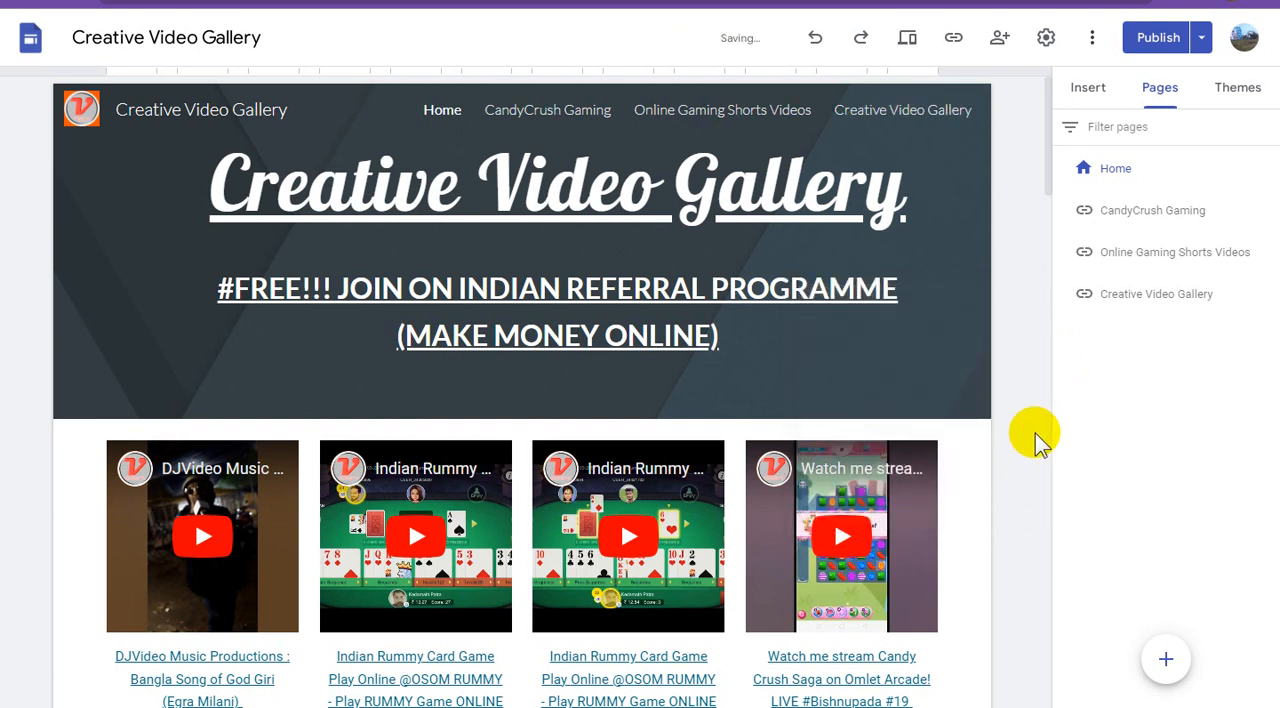
# Add a navigation link named "Refer Earning" with the copied sites.google.com address, opening in a new tab.
pyautogui.moveTo(1166, 659)
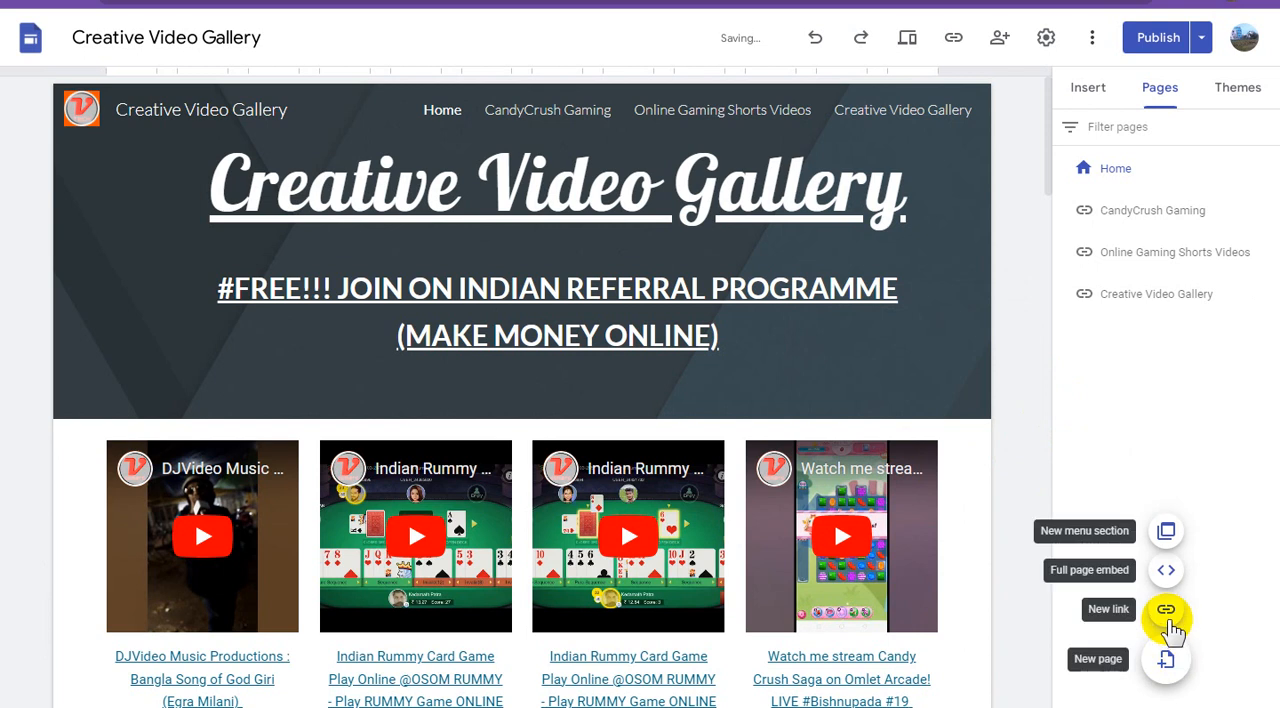
pyautogui.click(1166, 610)
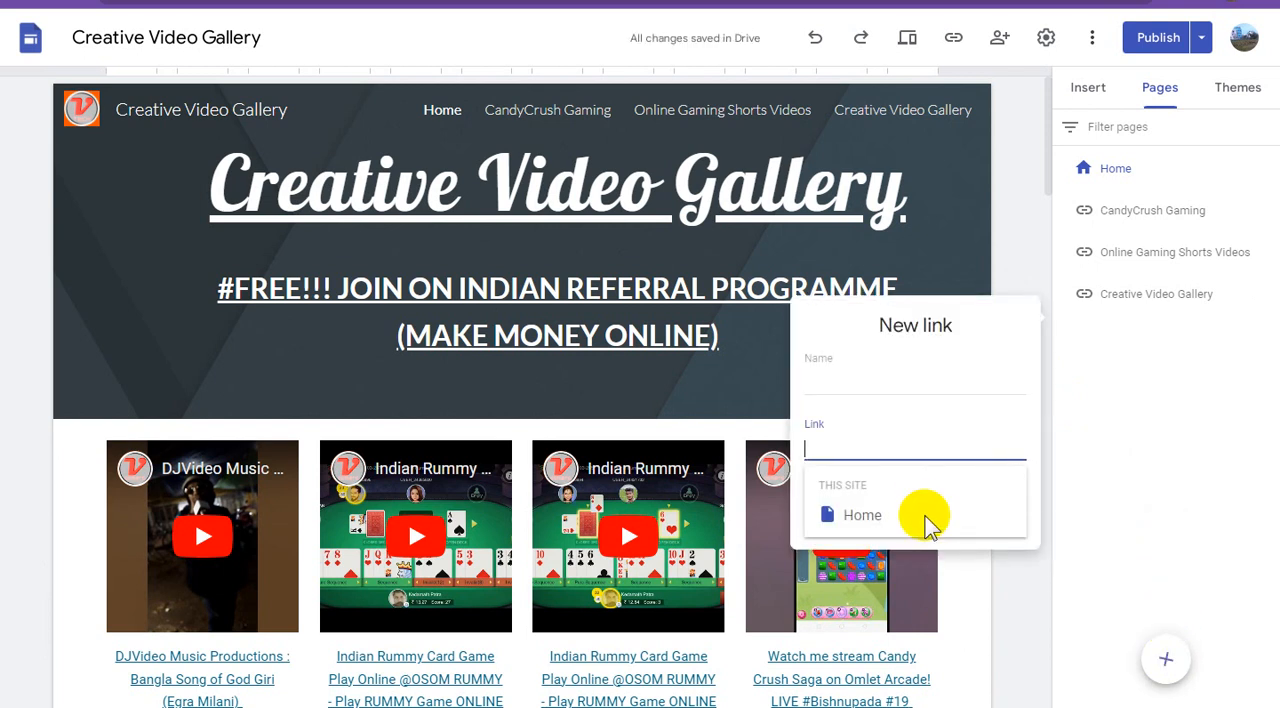
pyautogui.hotkey('ctrl', 'v')
pyautogui.click(848, 380)
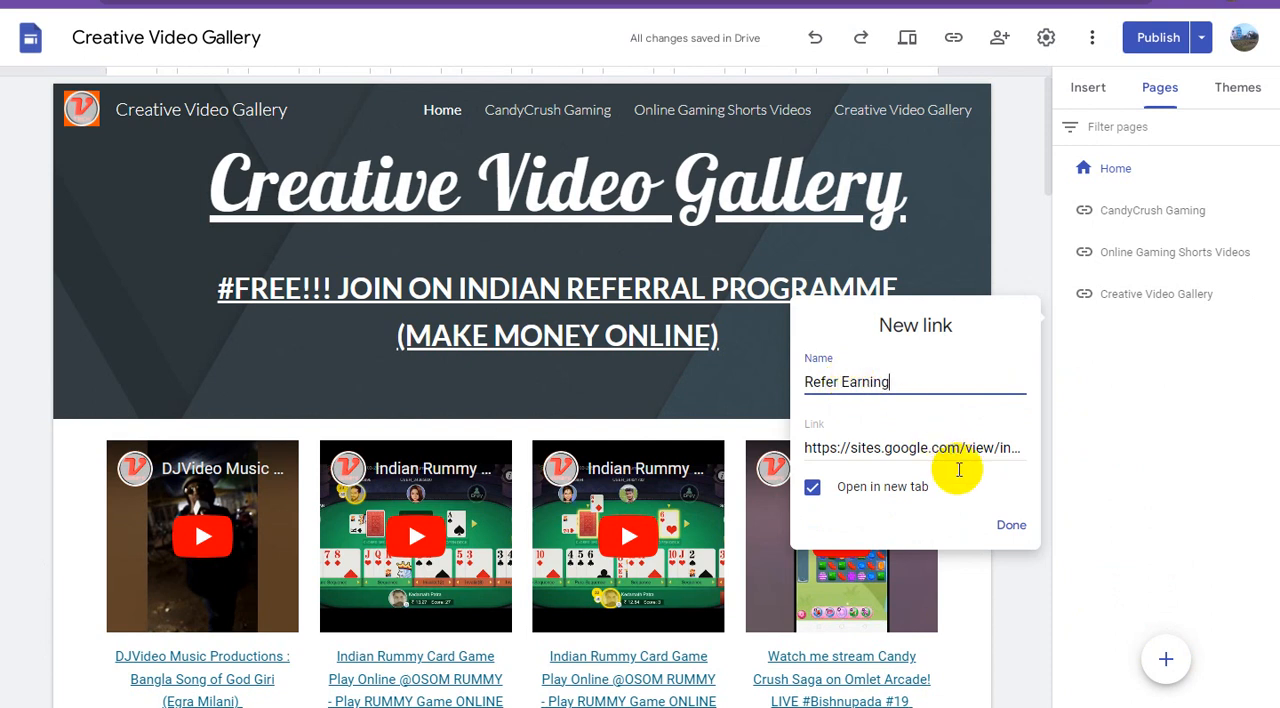
pyautogui.click(1011, 526)
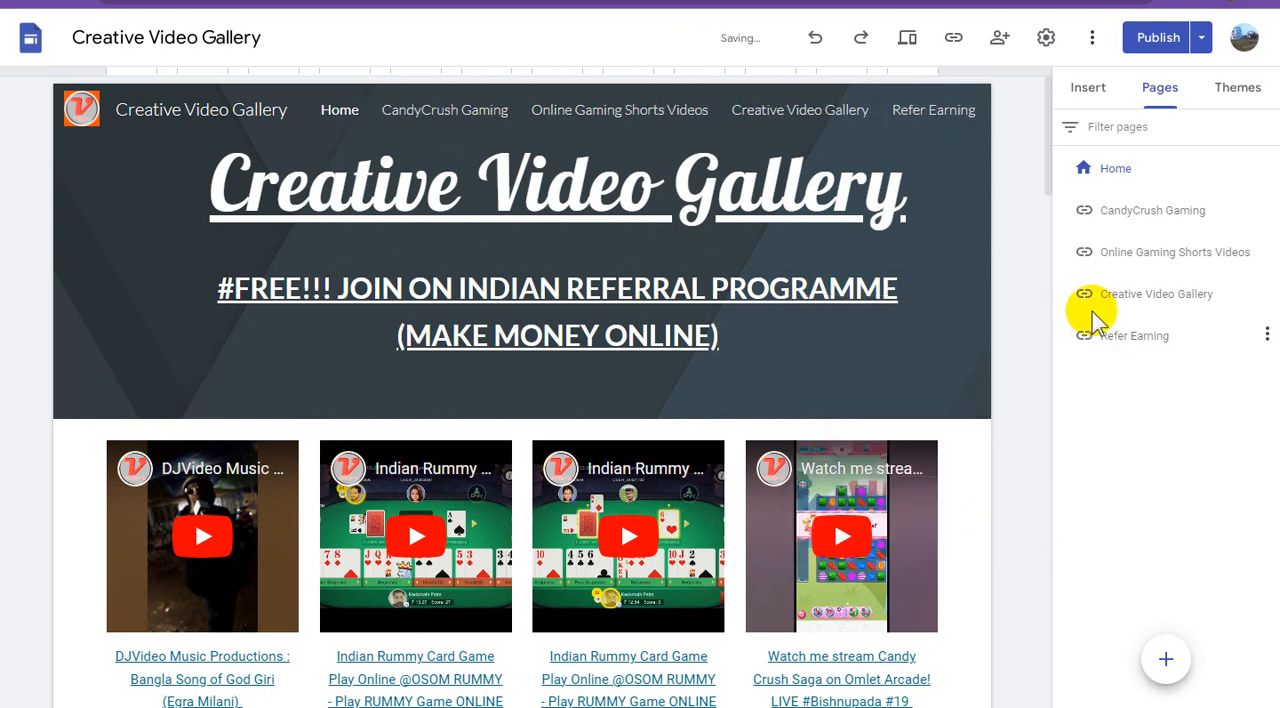
# Review the pending changes to the site and publish them.
pyautogui.click(1160, 50)
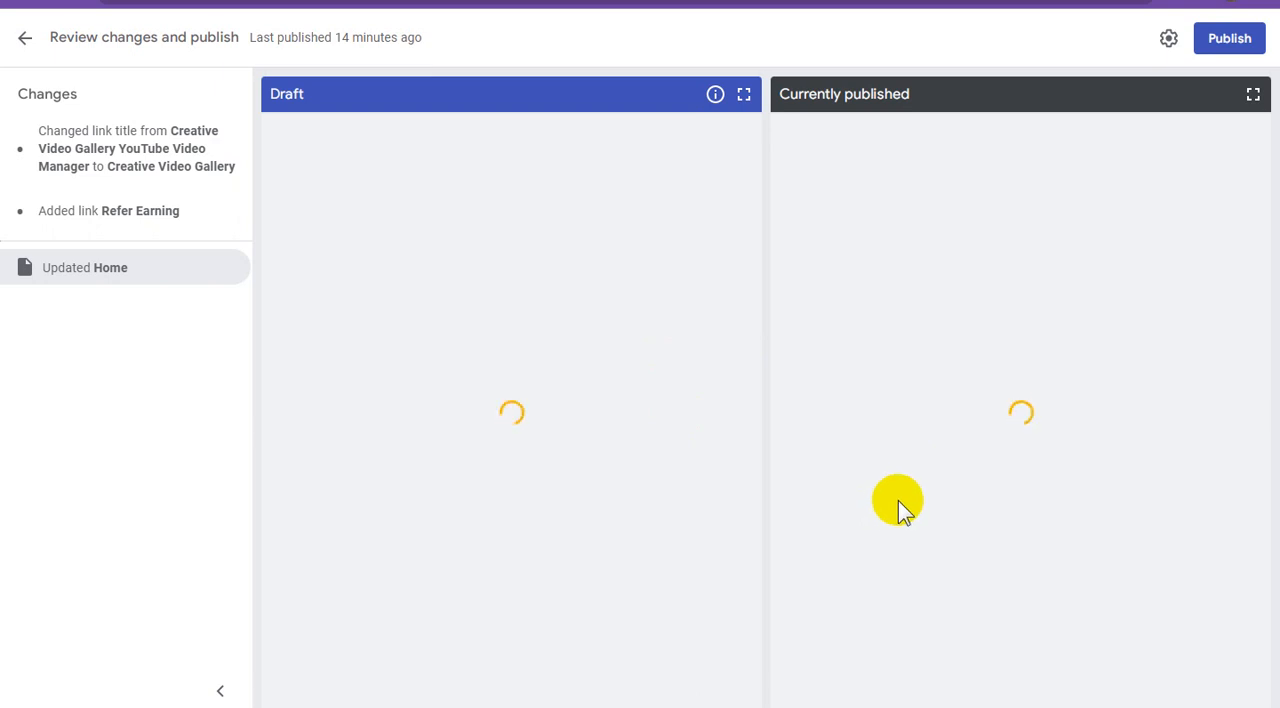
pyautogui.click(1218, 50)
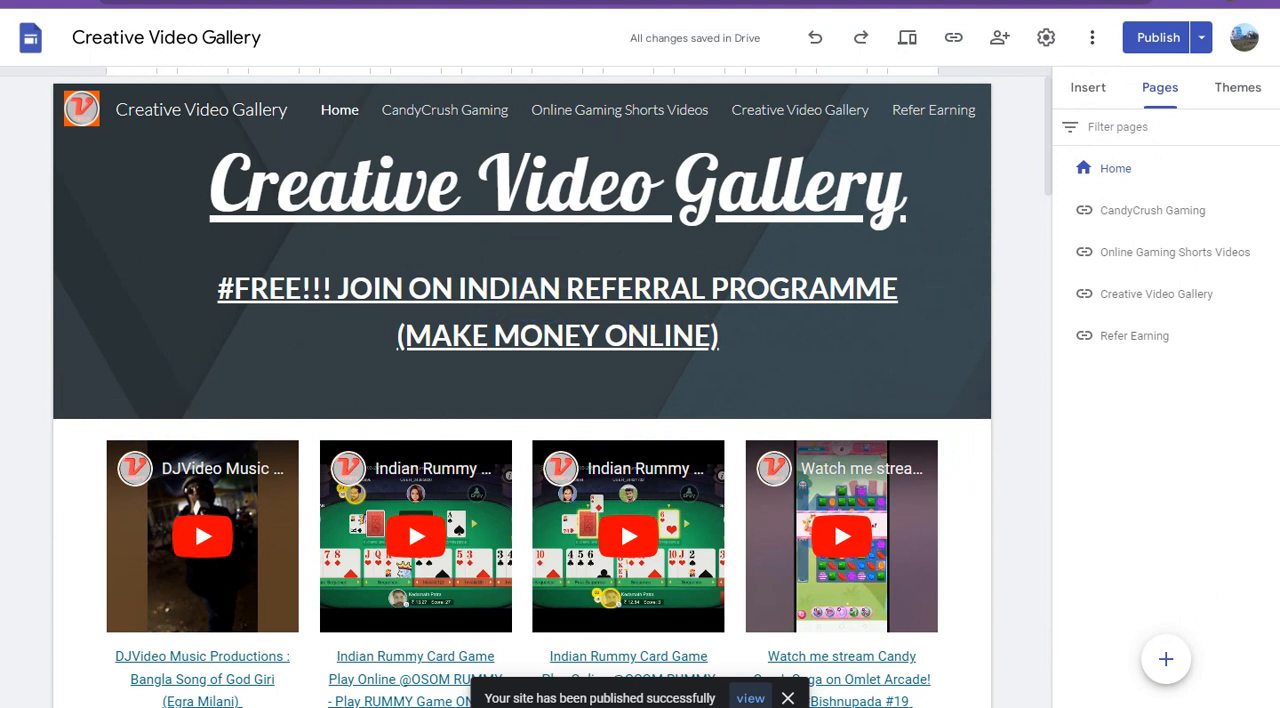
# Open the published Creative Video Gallery site and check the tagline in its header and the home page content.
pyautogui.click(1159, 37)
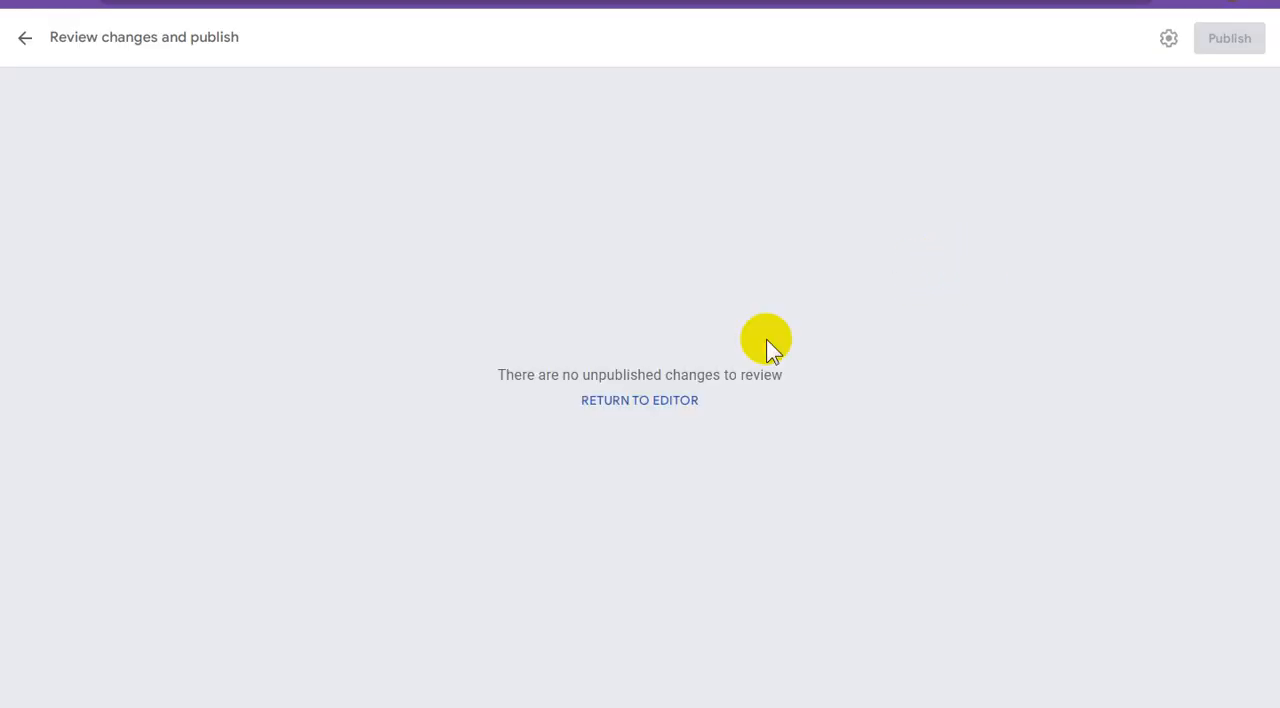
pyautogui.click(646, 402)
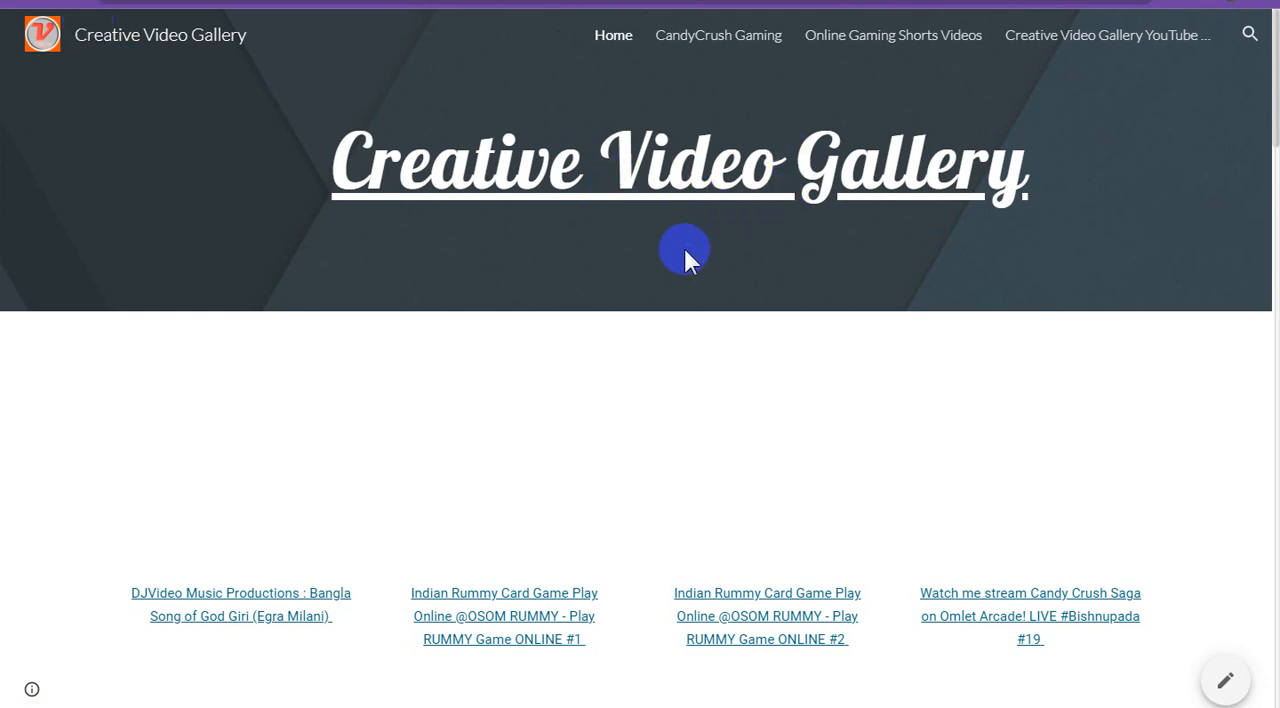
pyautogui.click(877, 215)
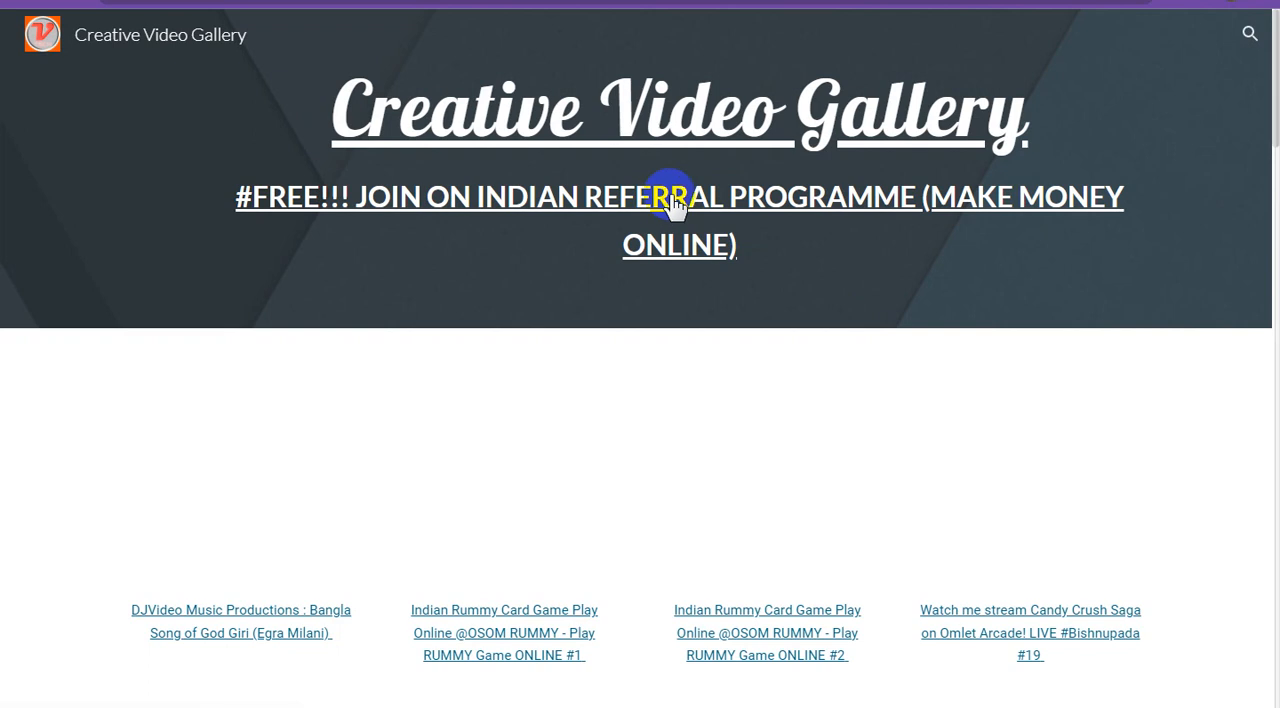
pyautogui.scroll(-3, 745, 300)
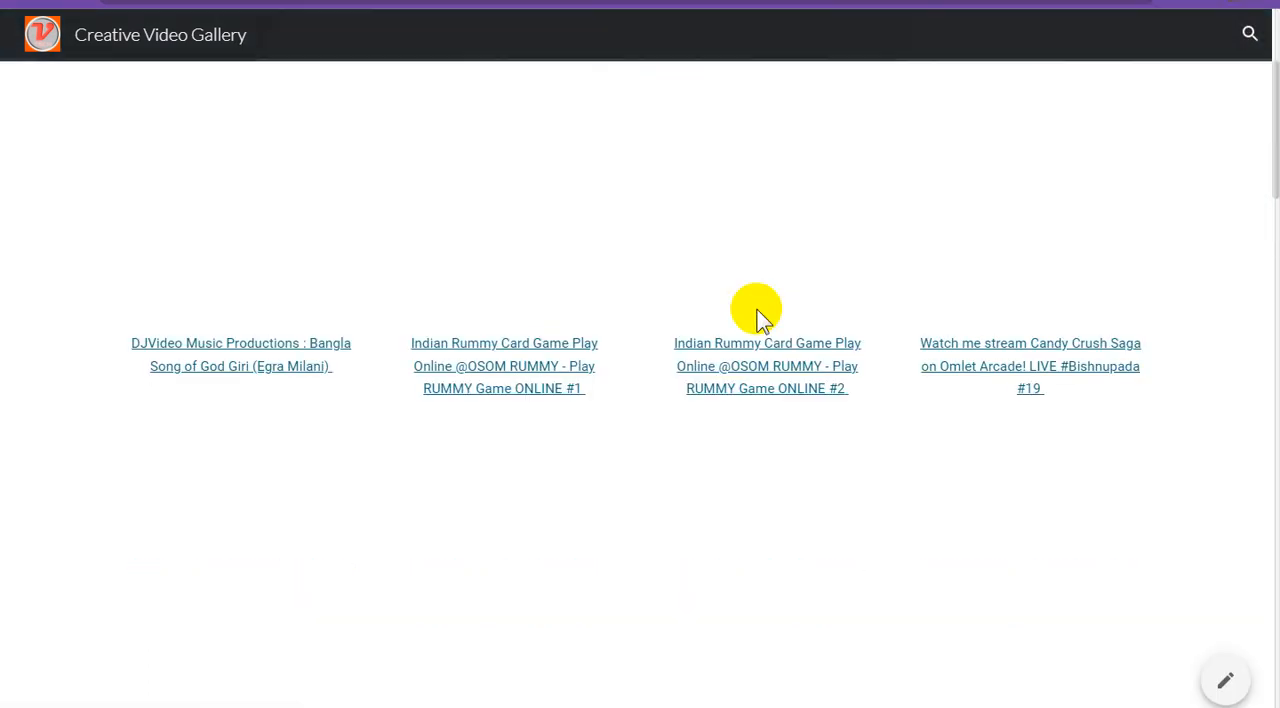
pyautogui.scroll(3, 757, 308)
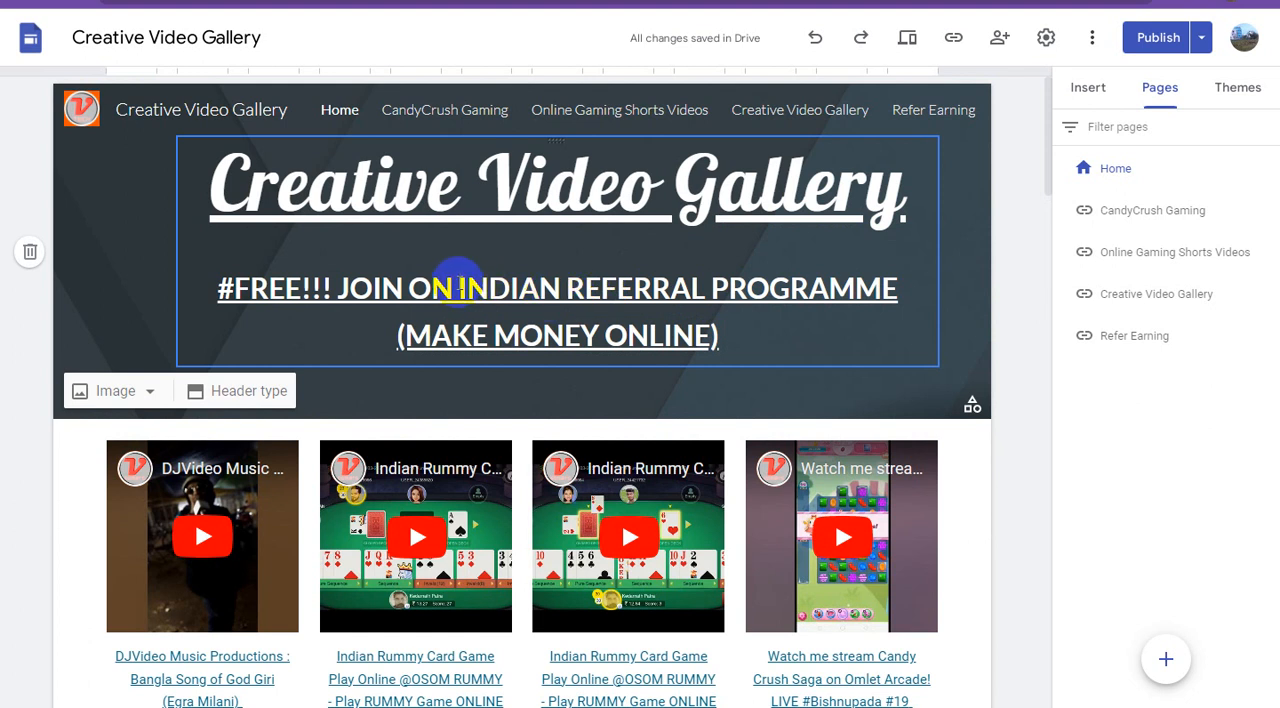
# Split the linked header tagline into three lines, breaking before "INDIAN" and before "(MAKE MONEY ONLINE)".
pyautogui.click(463, 287)
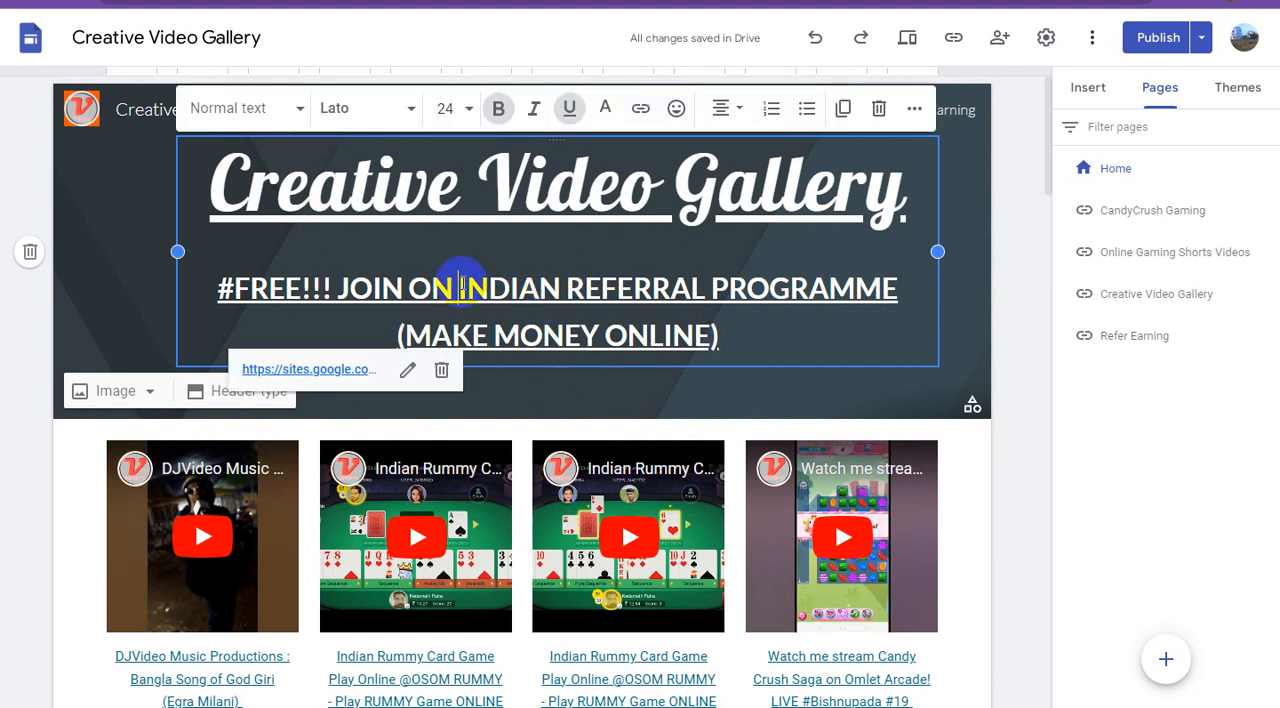
pyautogui.press('Return')
pyautogui.click(681, 347)
pyautogui.press('Return')
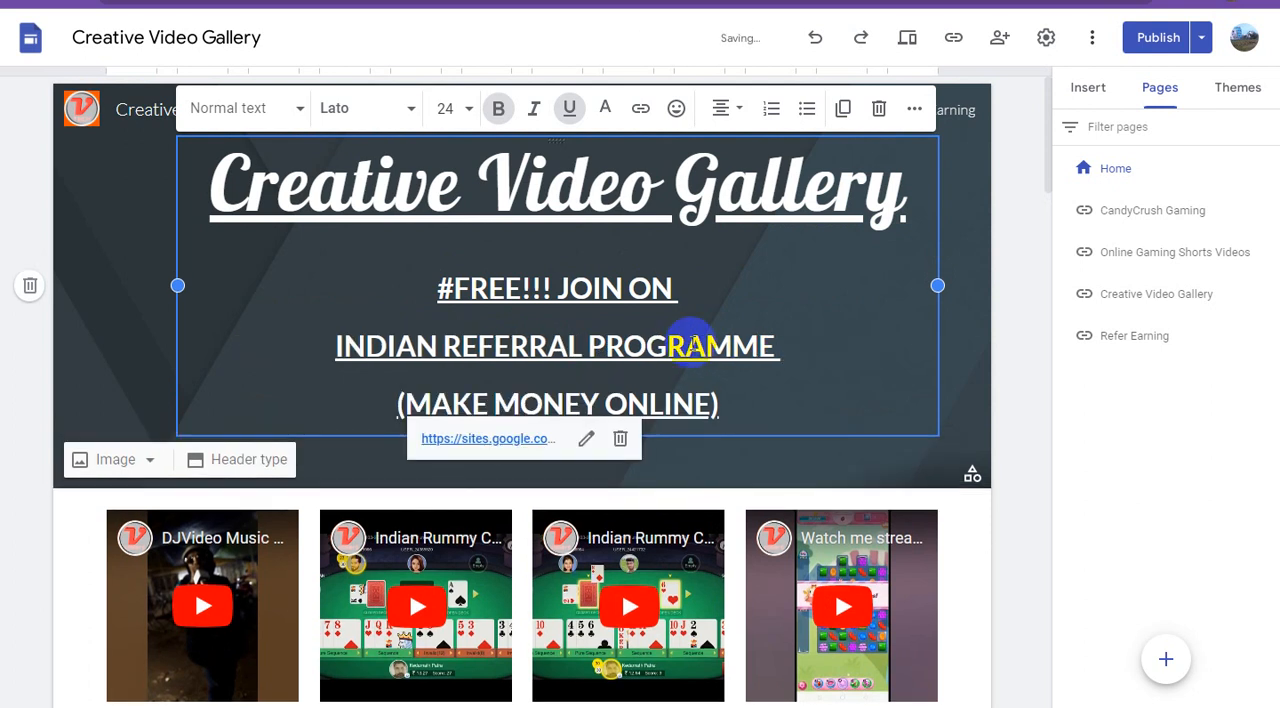
# Review the updated Home page and publish the site again.
pyautogui.click(1157, 42)
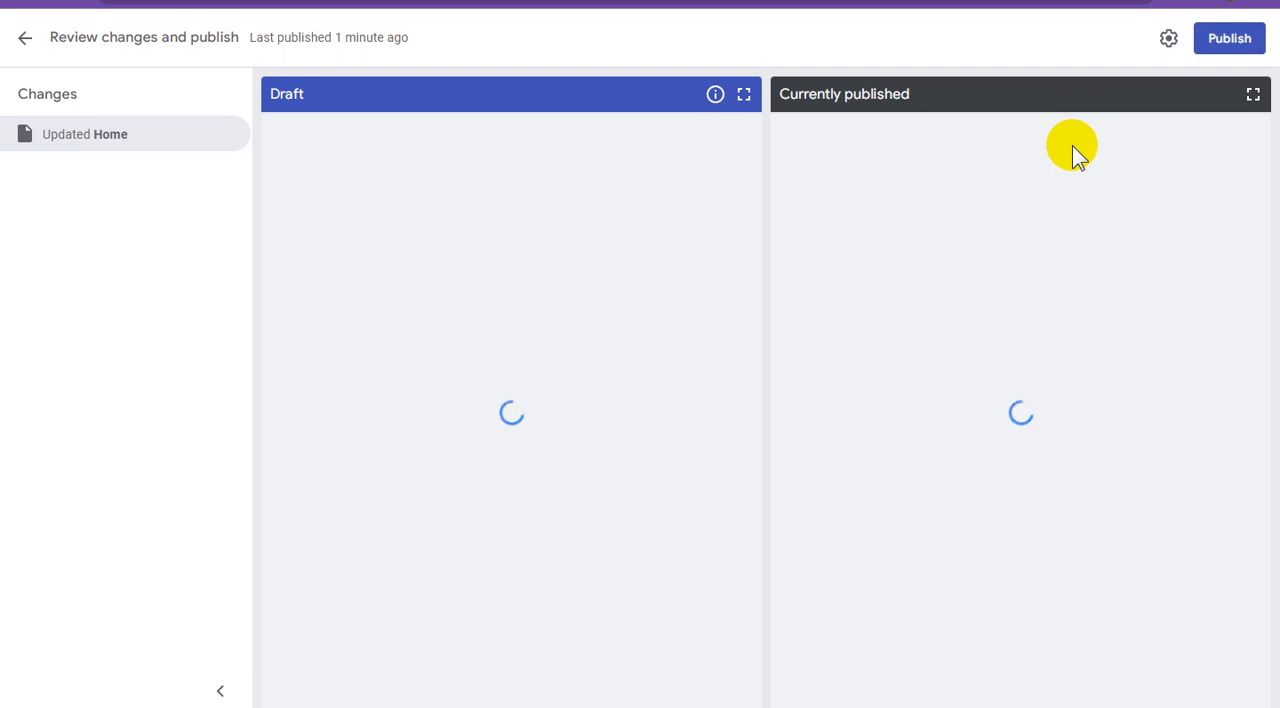
pyautogui.click(1212, 40)
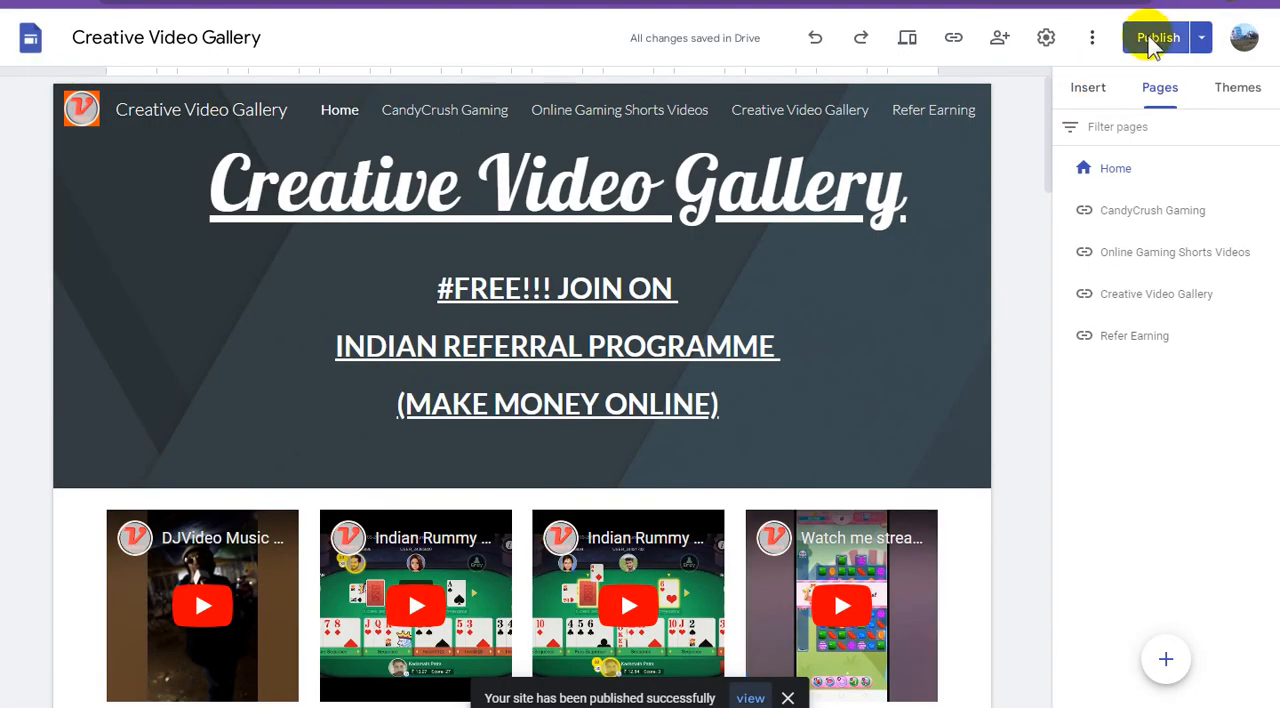
pyautogui.click(1157, 40)
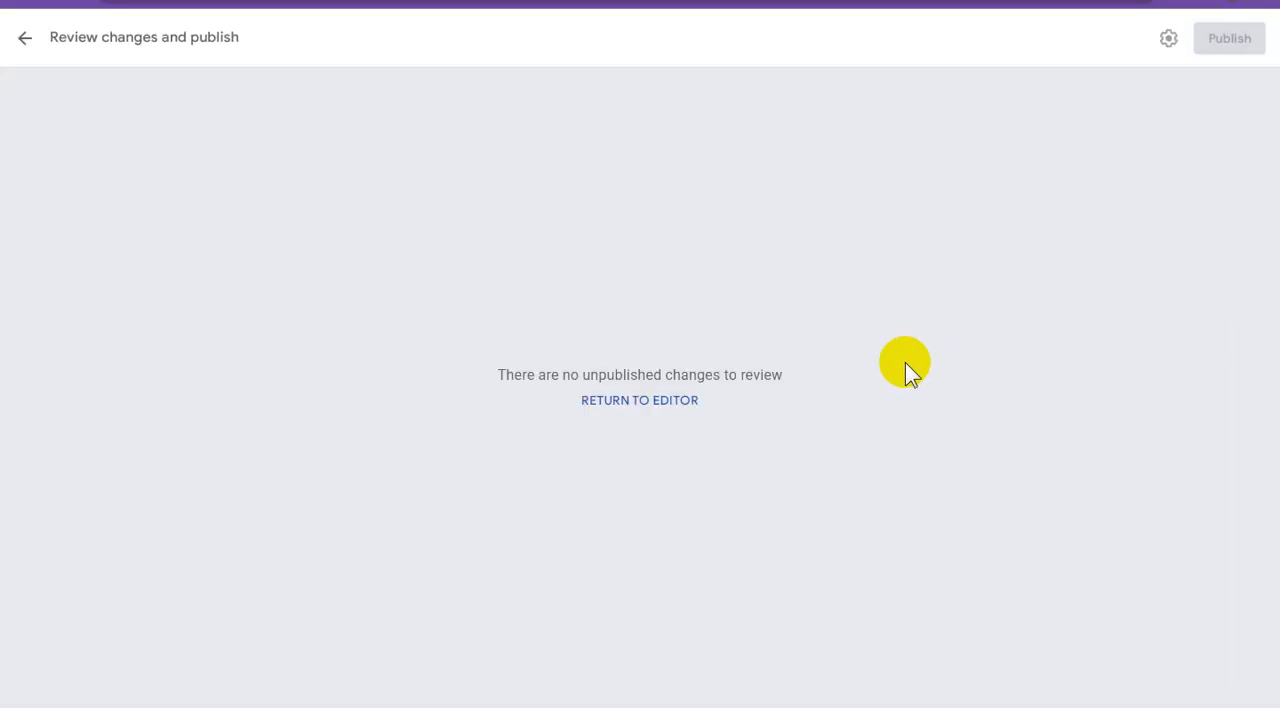
# Follow the tagline link on the published site and look through the Indian Referral Programe home page and its registration links.
pyautogui.click(385, 2)
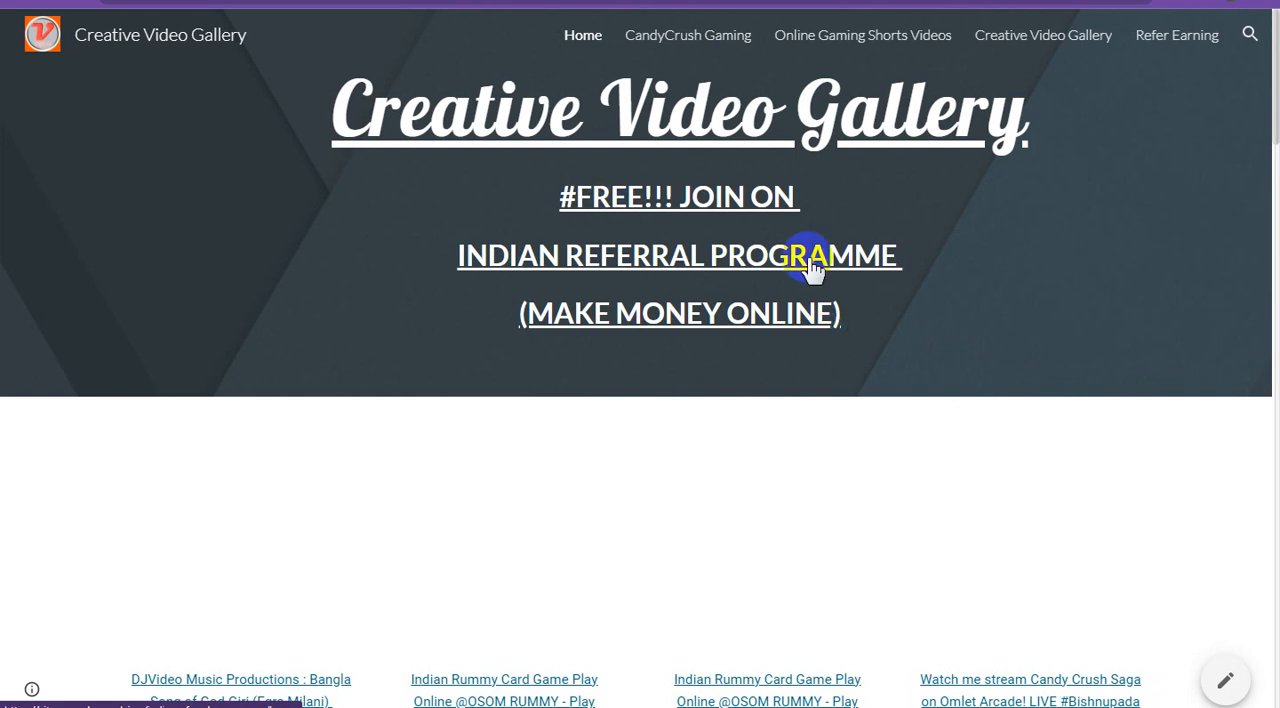
pyautogui.click(672, 260)
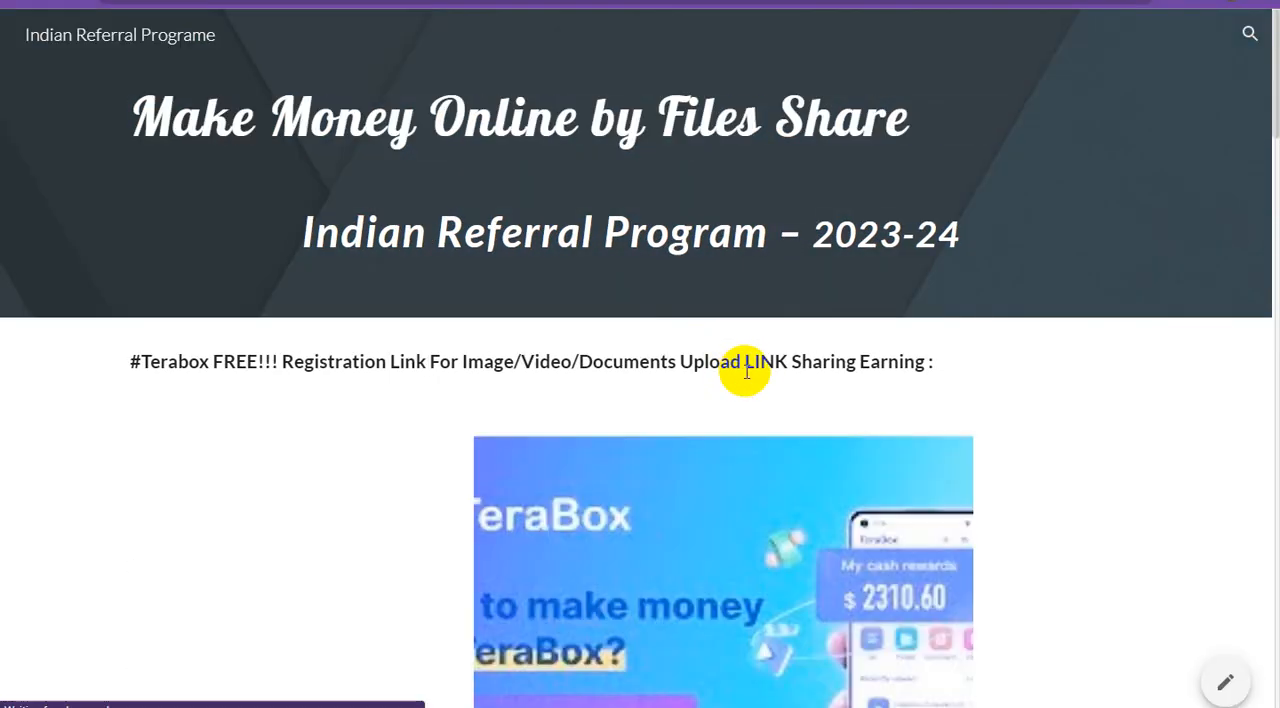
pyautogui.scroll(-9, 750, 370)
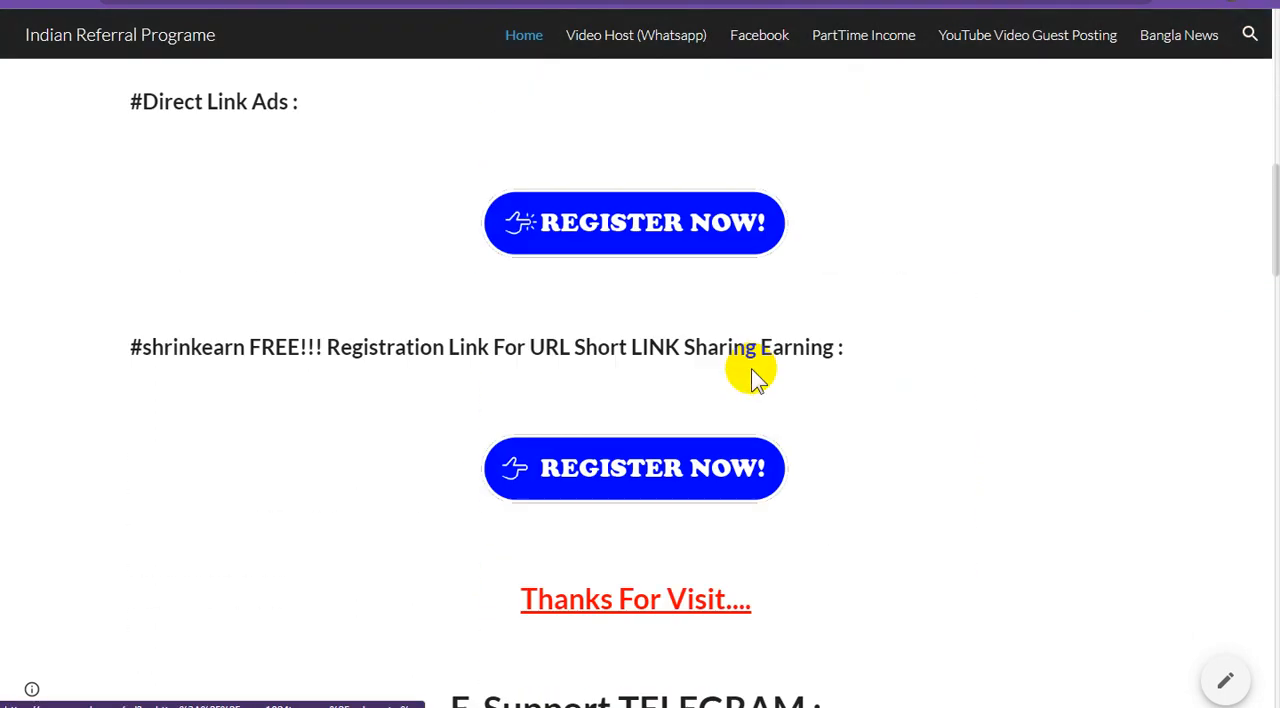
pyautogui.scroll(8, 752, 370)
pyautogui.scroll(-8, 751, 368)
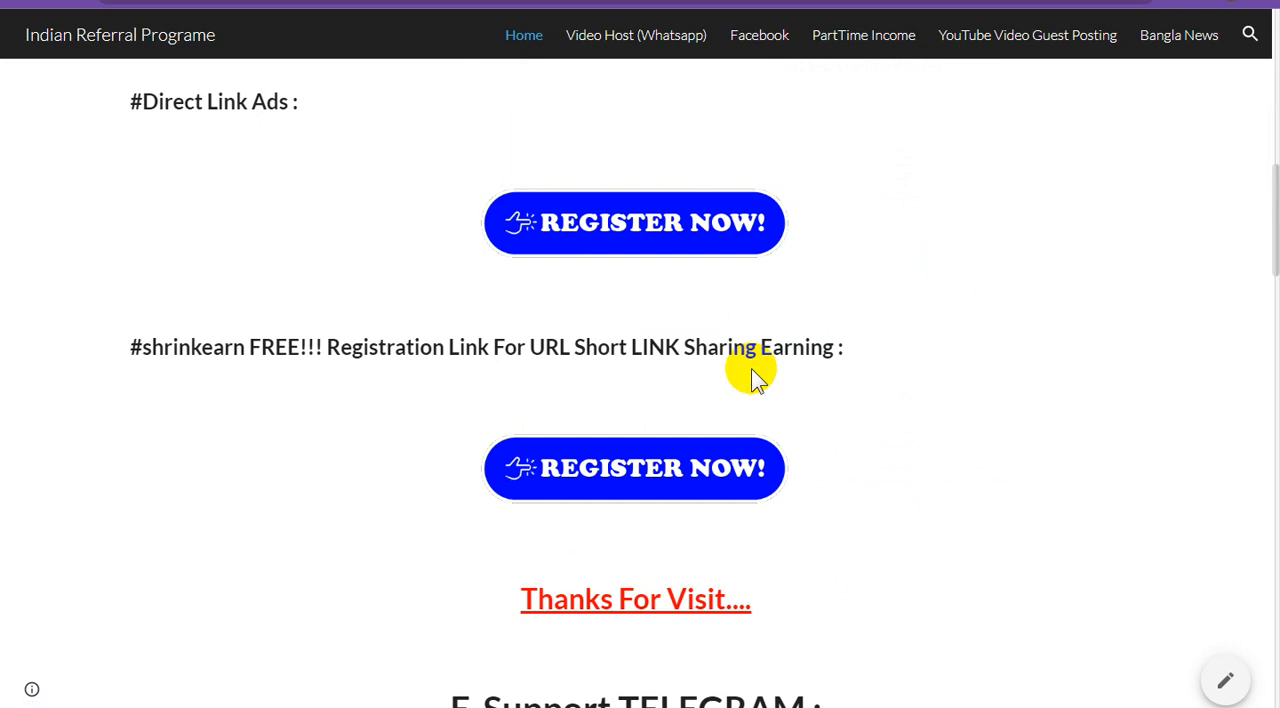
pyautogui.scroll(2, 752, 378)
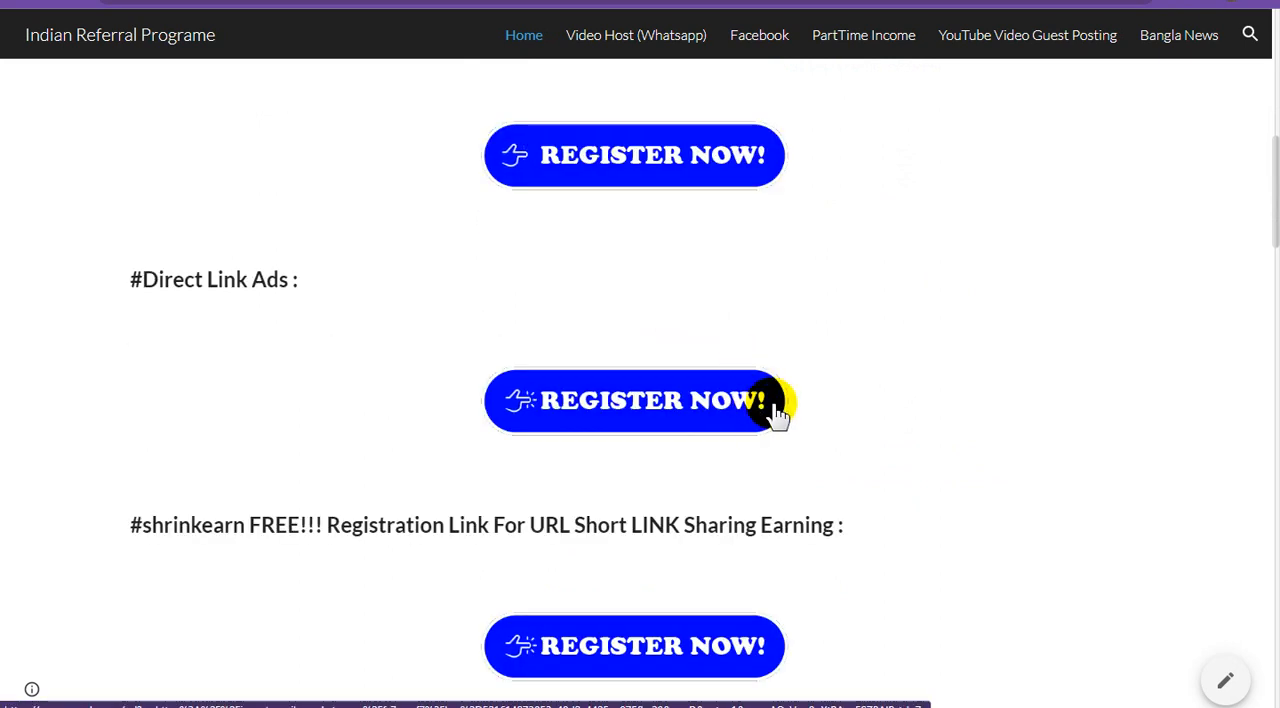
pyautogui.scroll(-10, 778, 412)
pyautogui.scroll(-5, 778, 412)
pyautogui.scroll(8, 778, 412)
pyautogui.scroll(12, 778, 412)
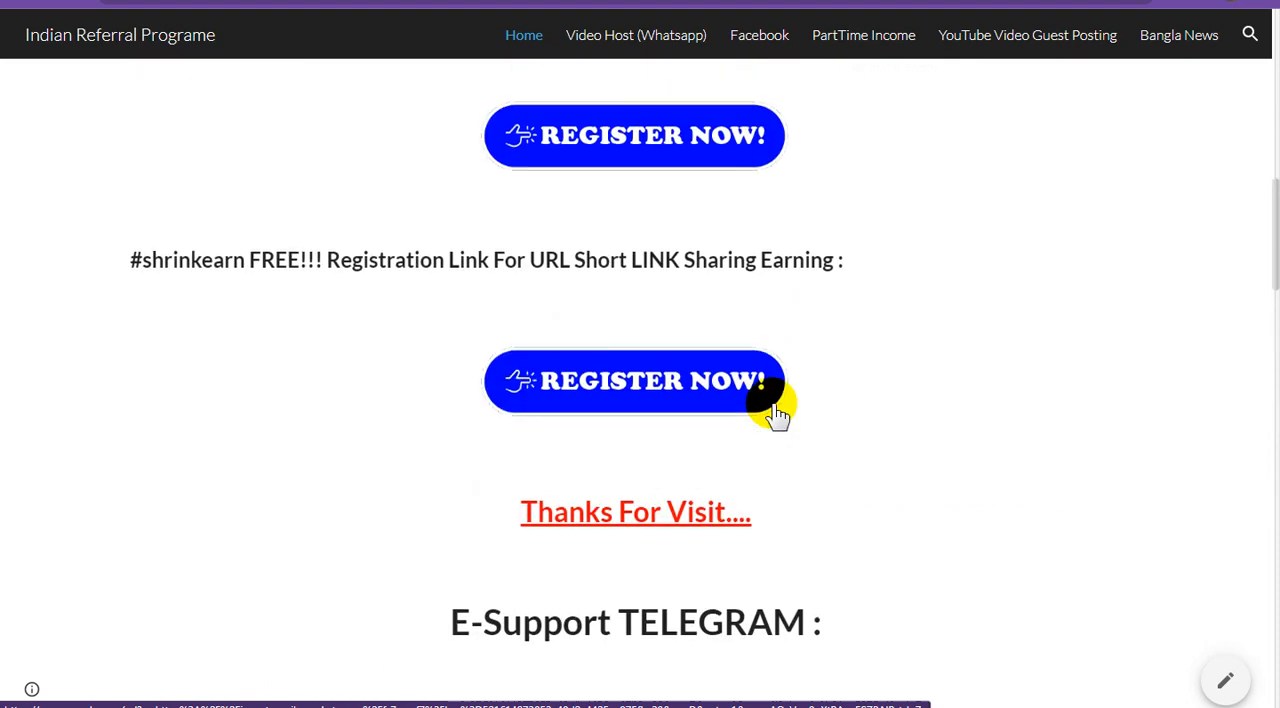
pyautogui.scroll(2, 778, 412)
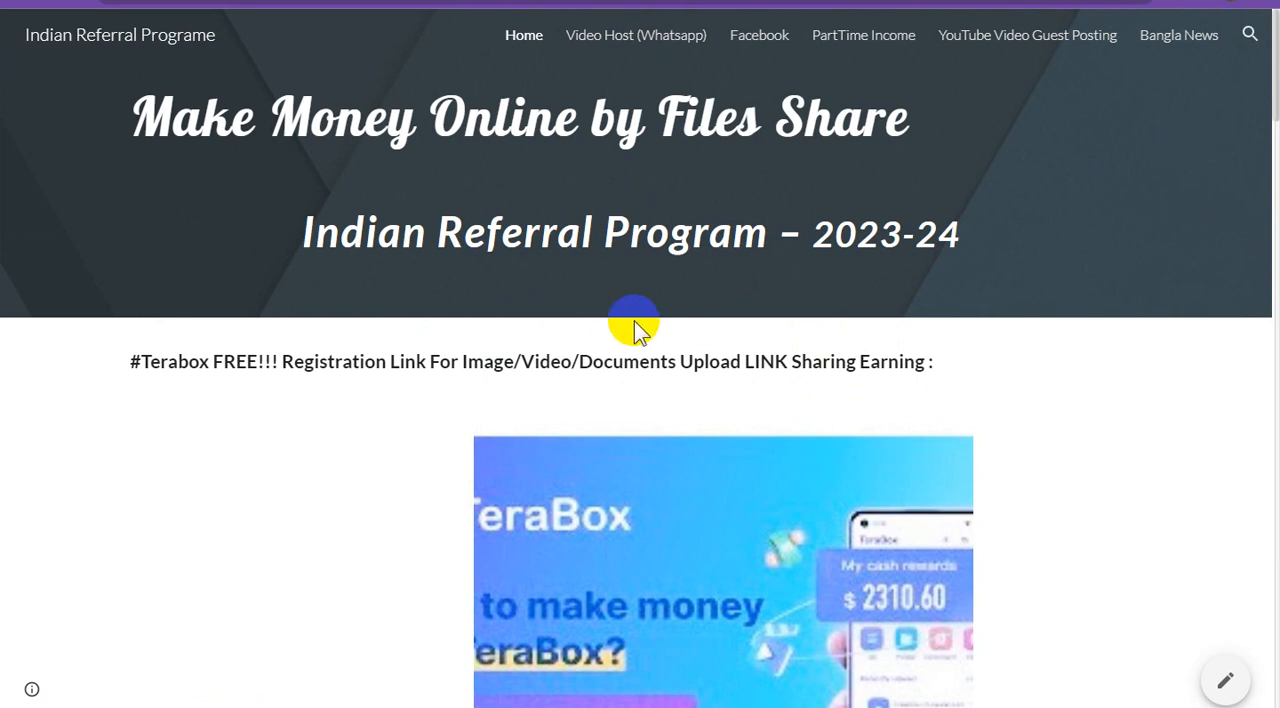
pyautogui.scroll(-3, 636, 328)
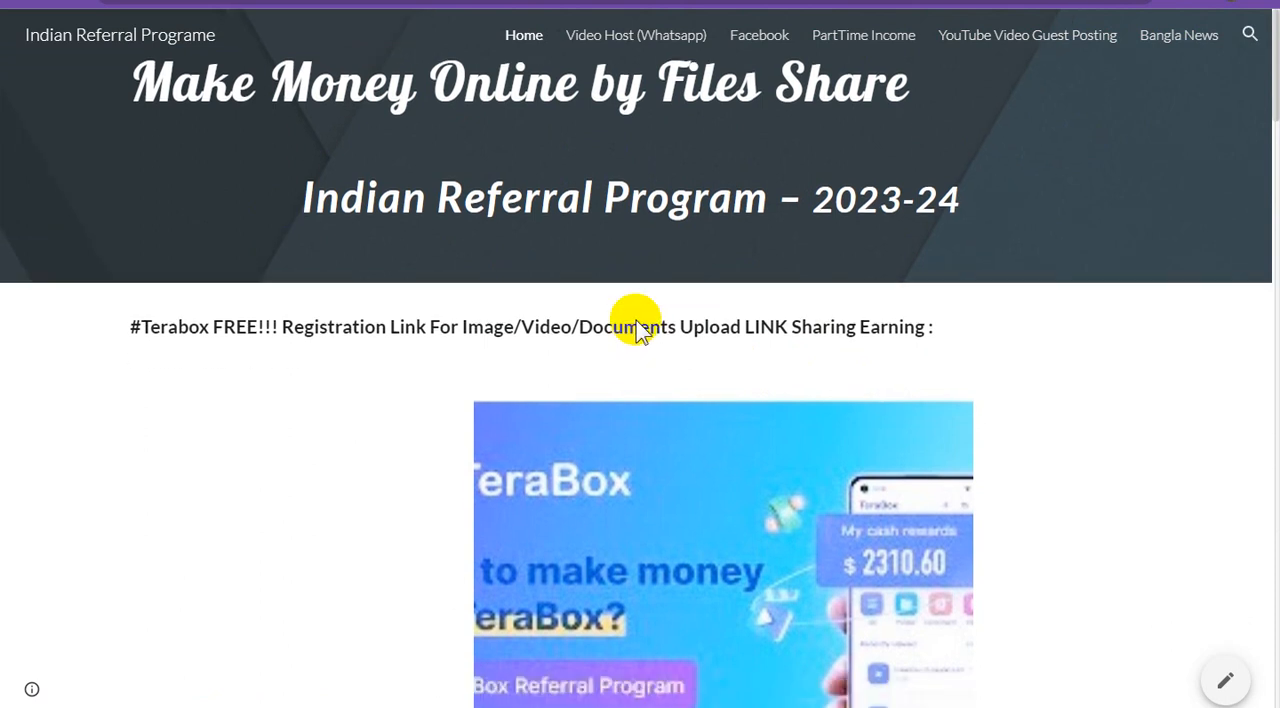
pyautogui.scroll(3, 636, 328)
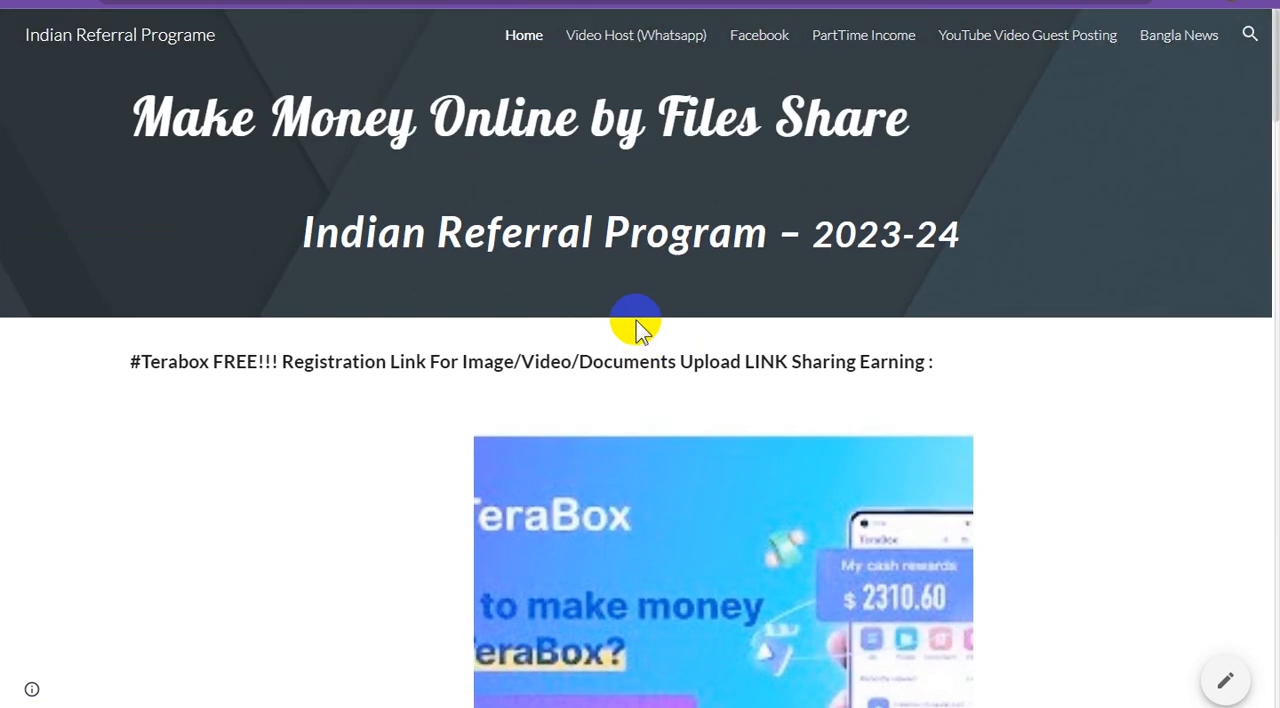
# Return to the published Creative Video Gallery site and check its three-line linked tagline and the video listings below.
pyautogui.click(430, 2)
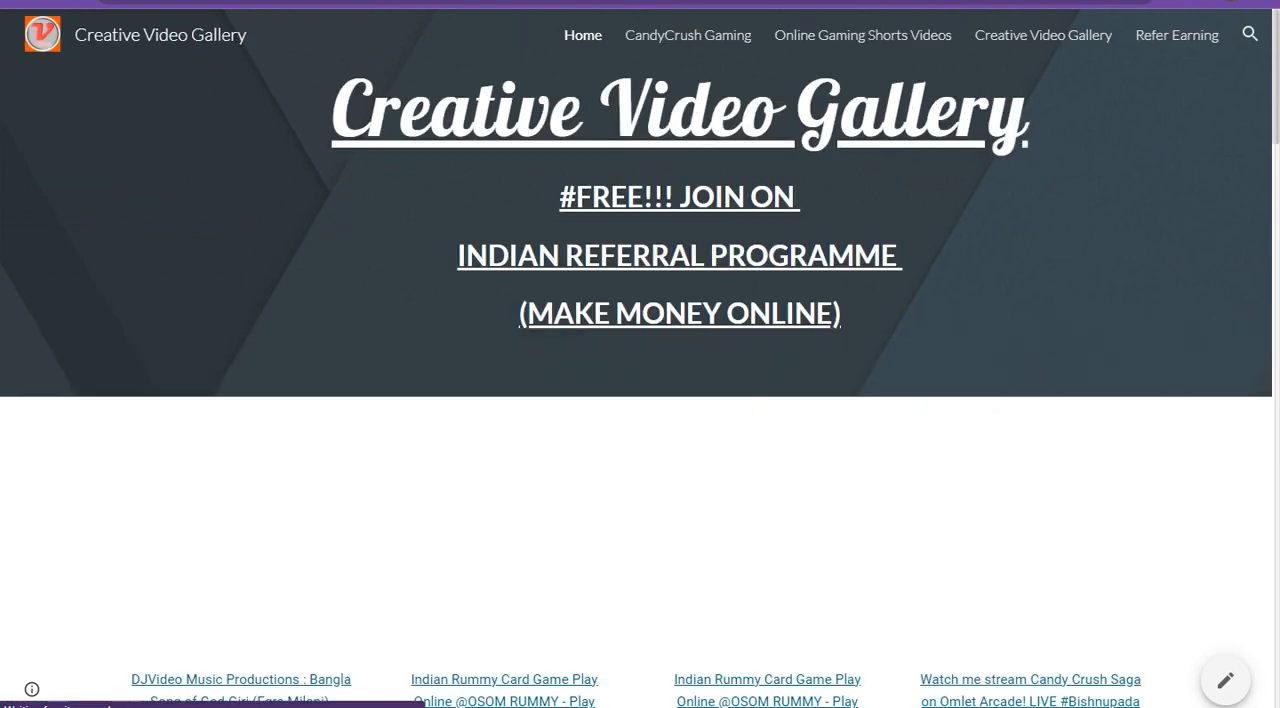
pyautogui.click(622, 313)
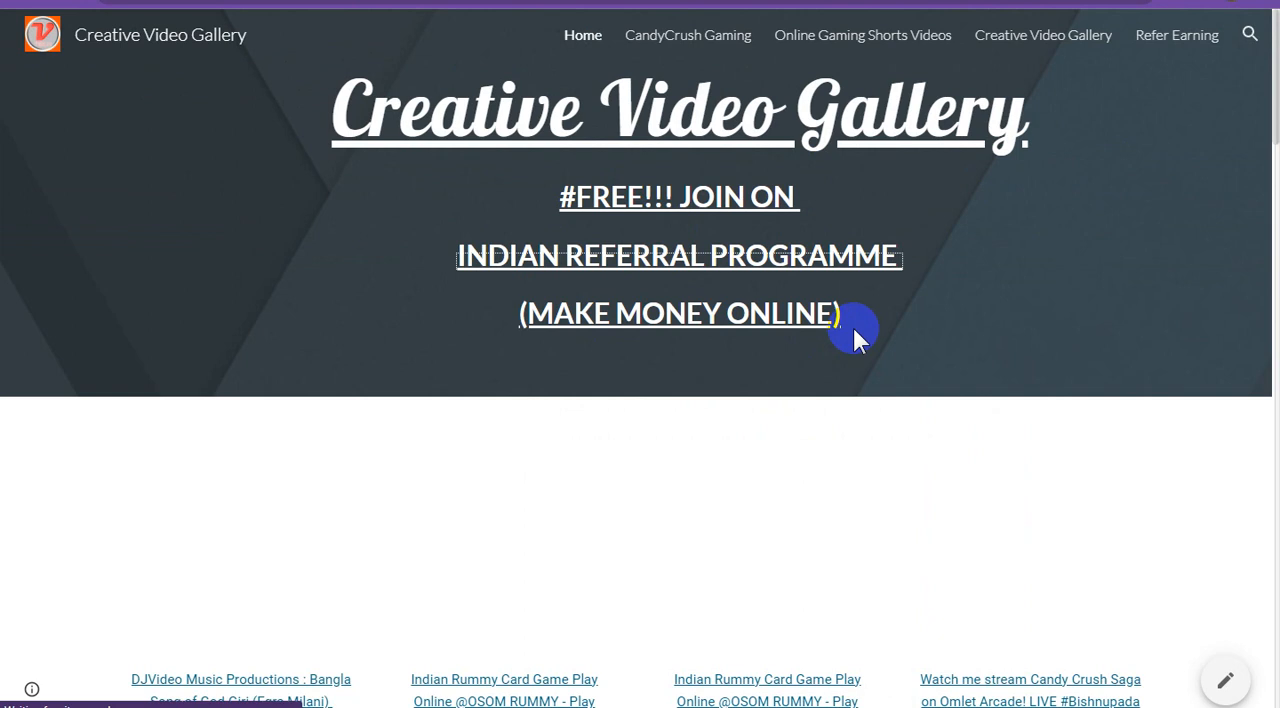
pyautogui.scroll(-4, 855, 332)
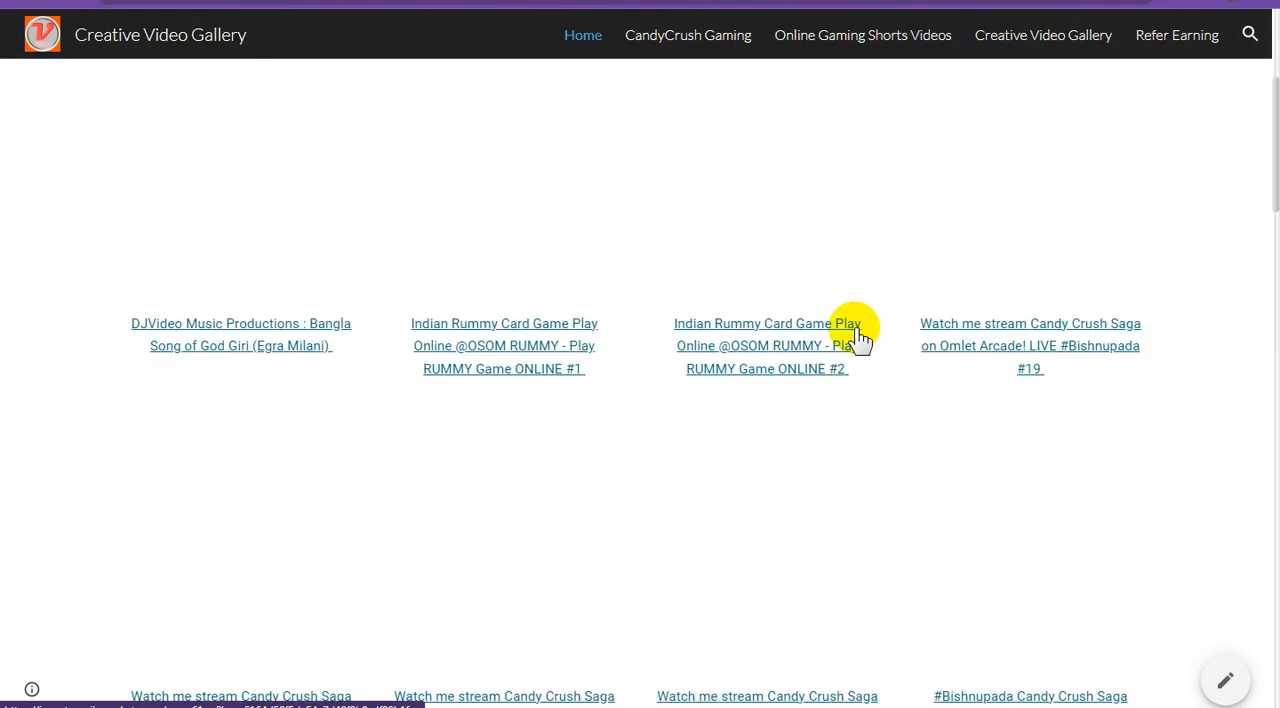
pyautogui.scroll(4, 857, 337)
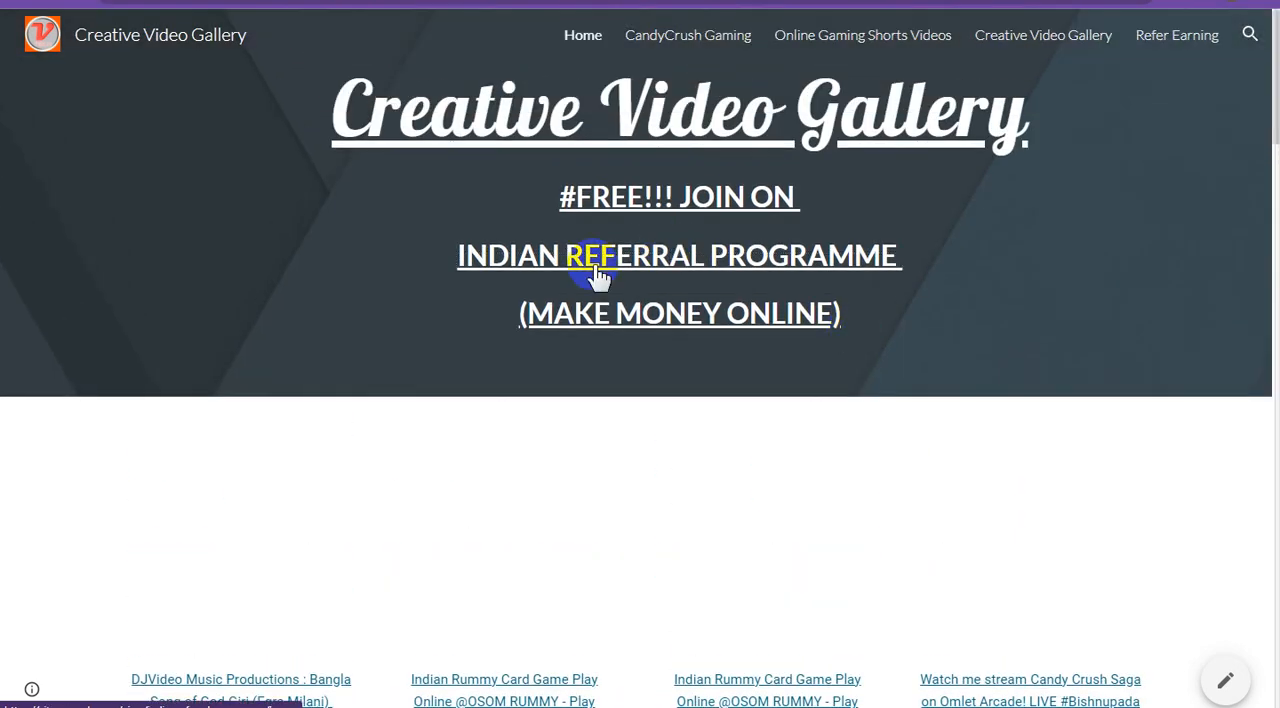